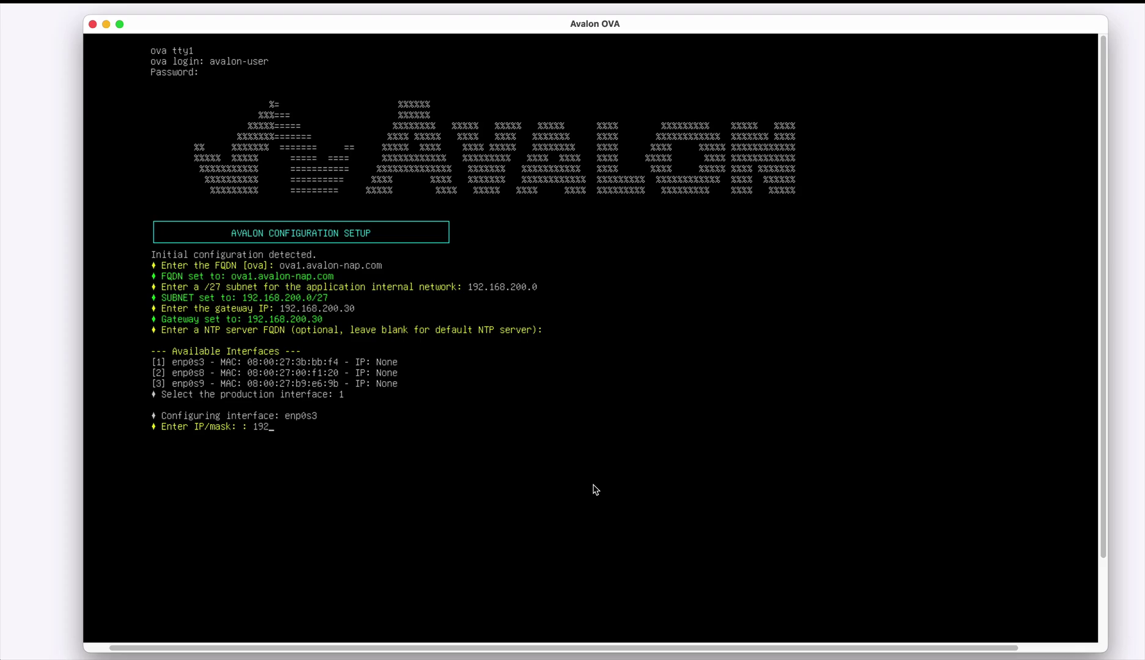
- Give enp0s3 IP 192.168.110.1/24, gateway 192.168.110.254 and sole DNS server 8.8.8.8, then apply
text(110.1/24)
key(Return)
text(192.16)
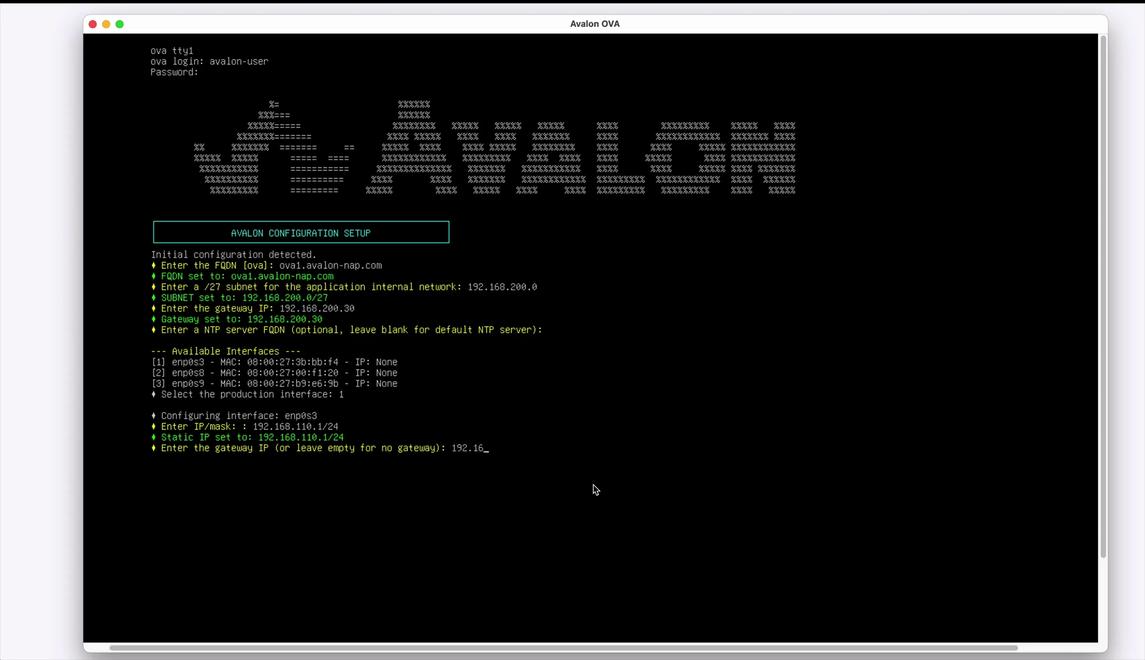
text(8.110.254)
key(Return)
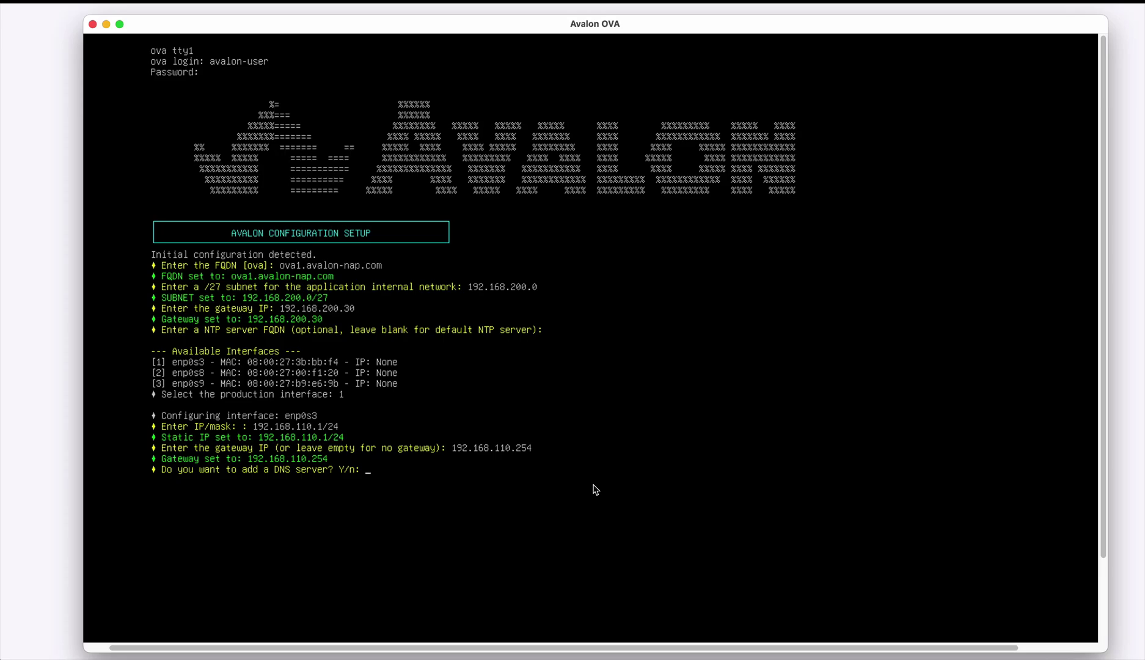
text(y)
key(Return)
text(8.8.8.8)
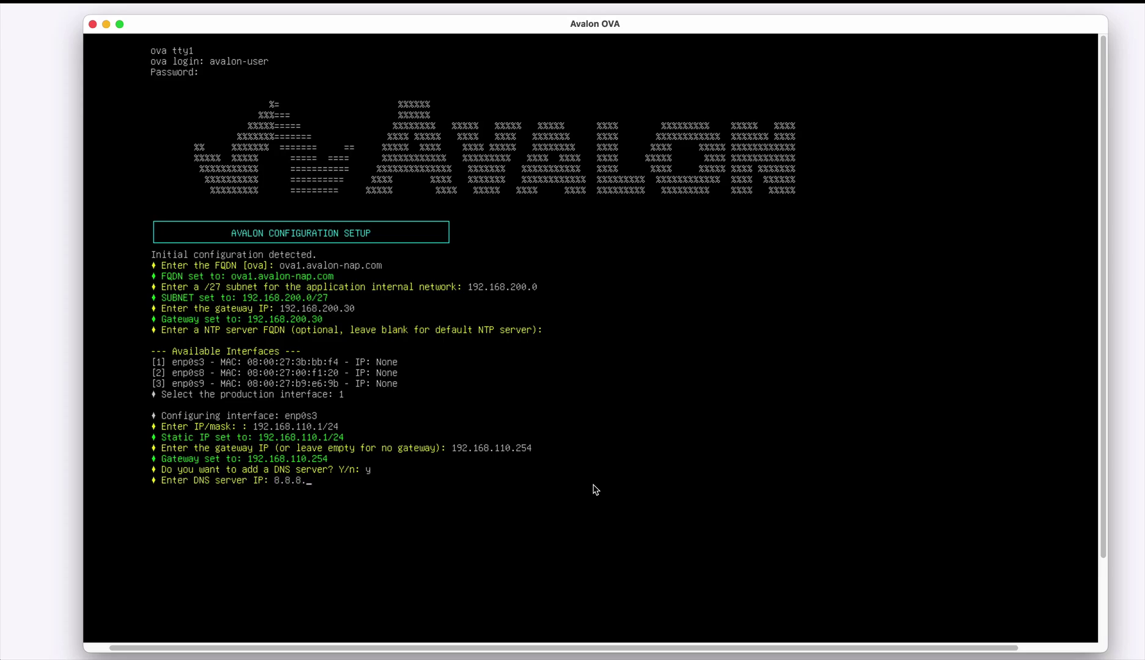
key(Return)
text(nt to add a DNS server? Y/n: n)
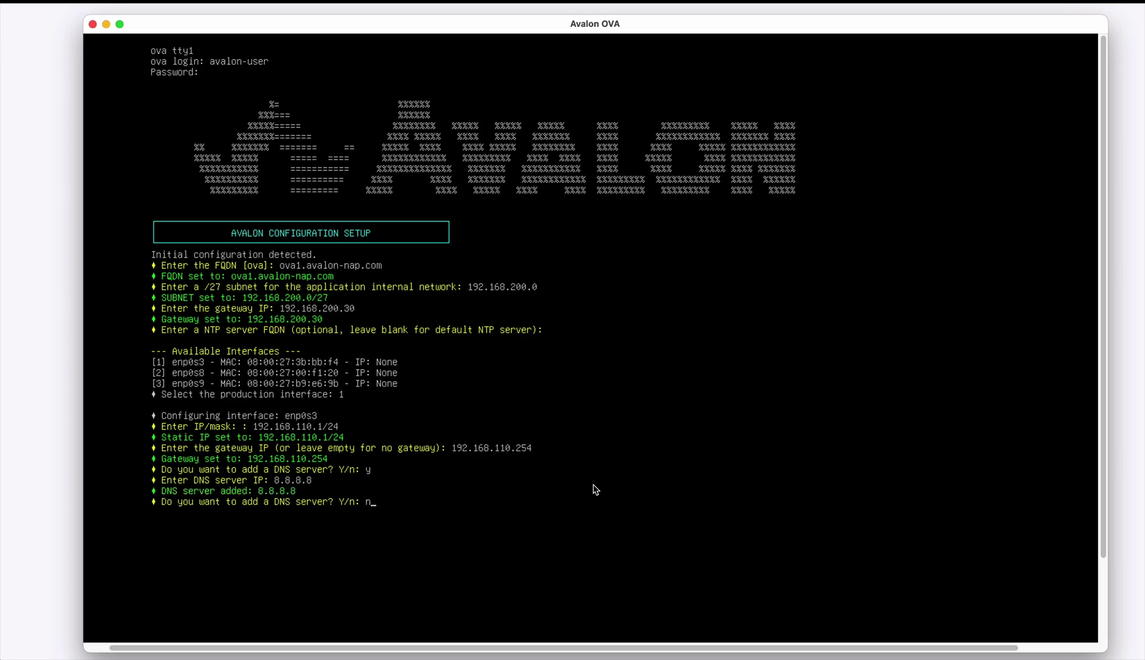
key(Return)
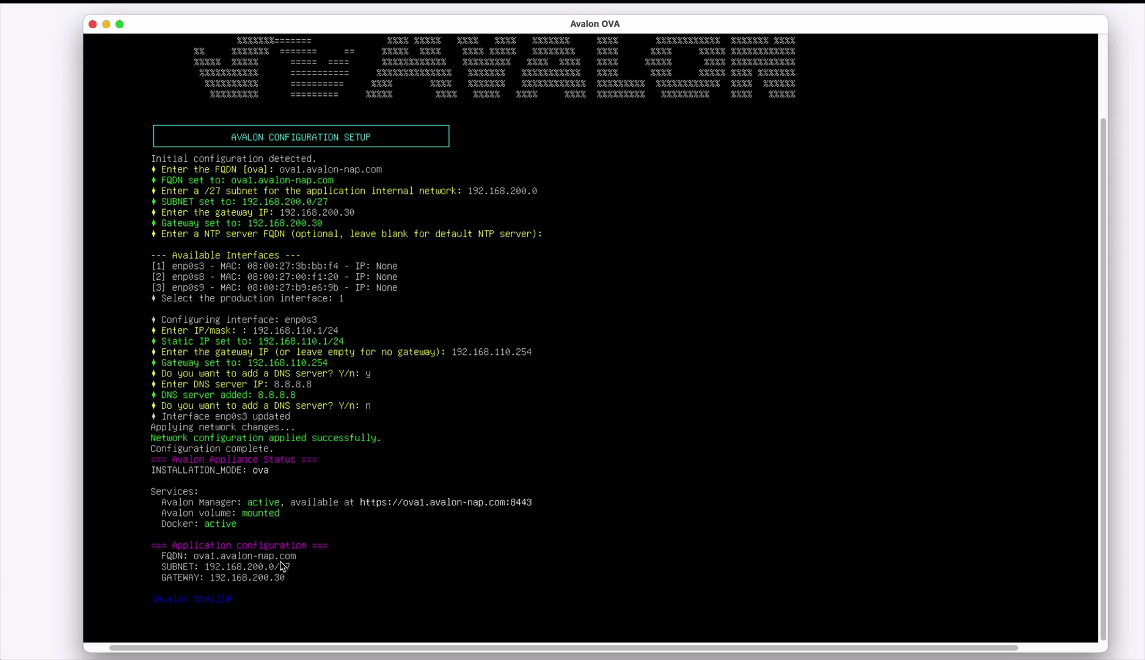
text(?)
key(Return)
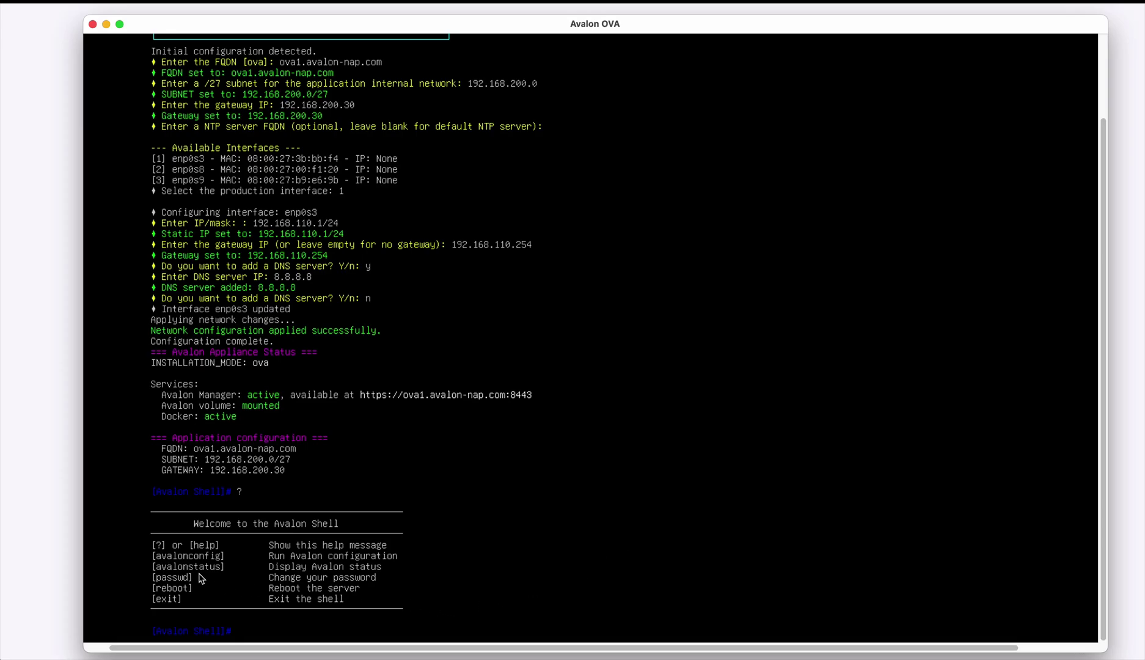
text(avalonconfig)
key(Return)
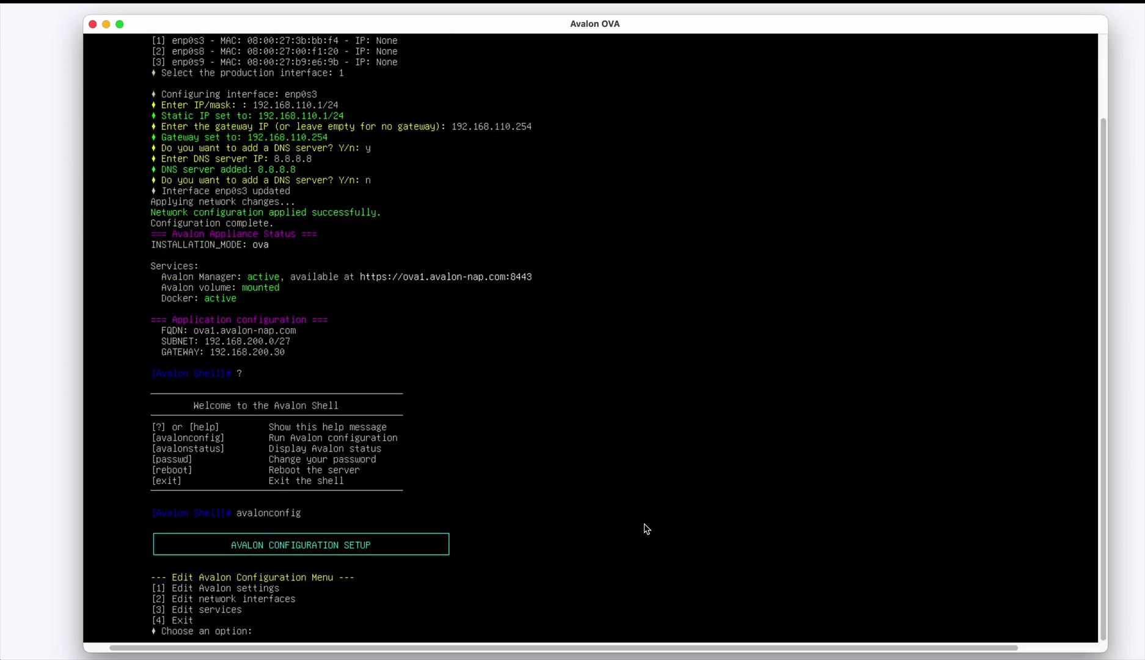
text(1)
key(Return)
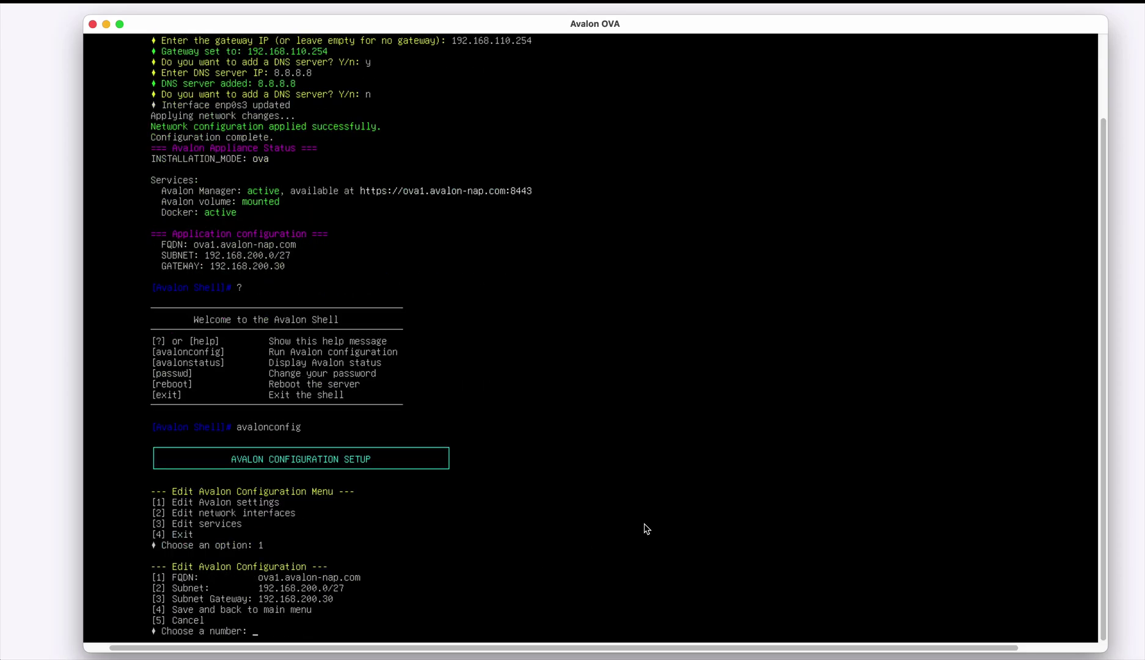
text(5)
key(Return)
text(2)
key(Return)
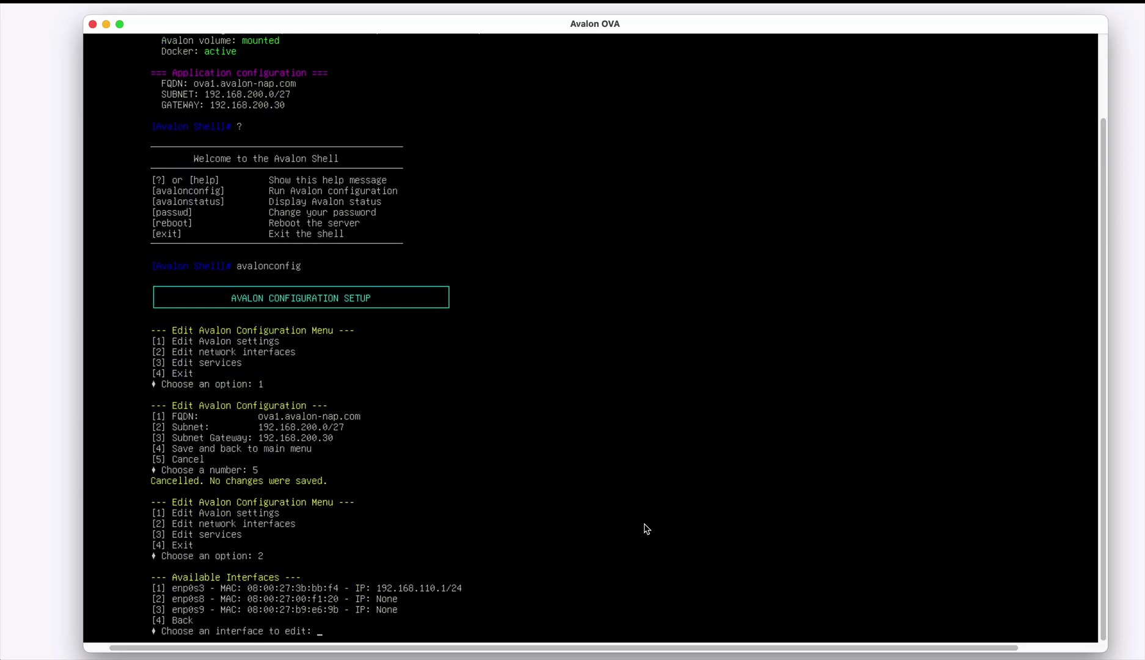
text(4)
key(Return)
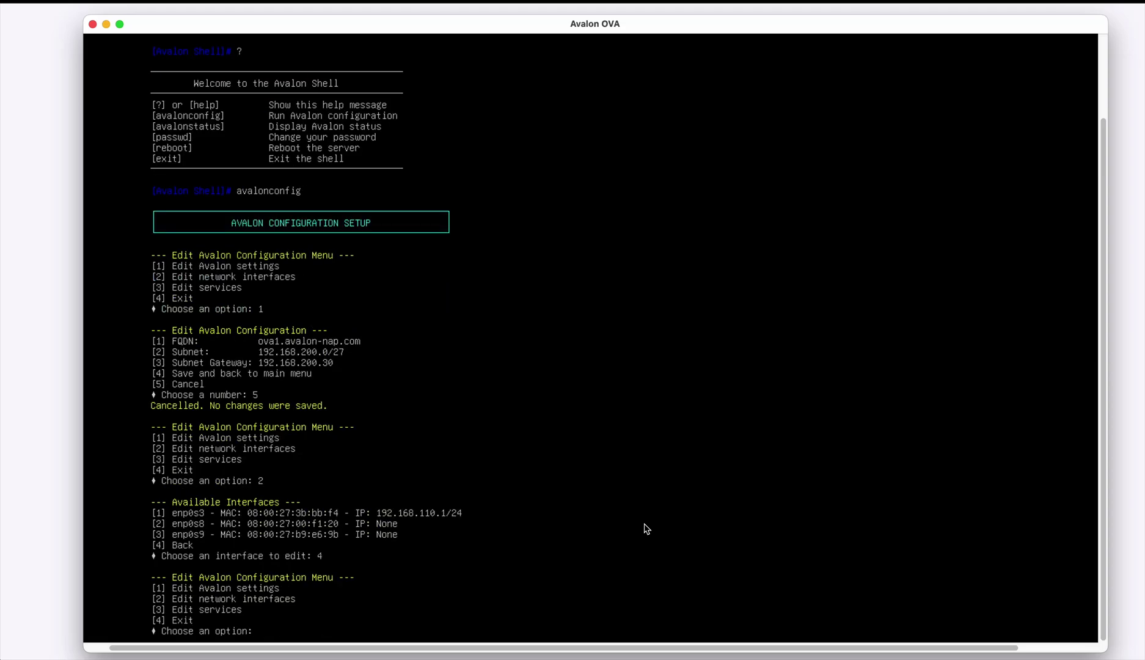
text(3)
key(Return)
text(2)
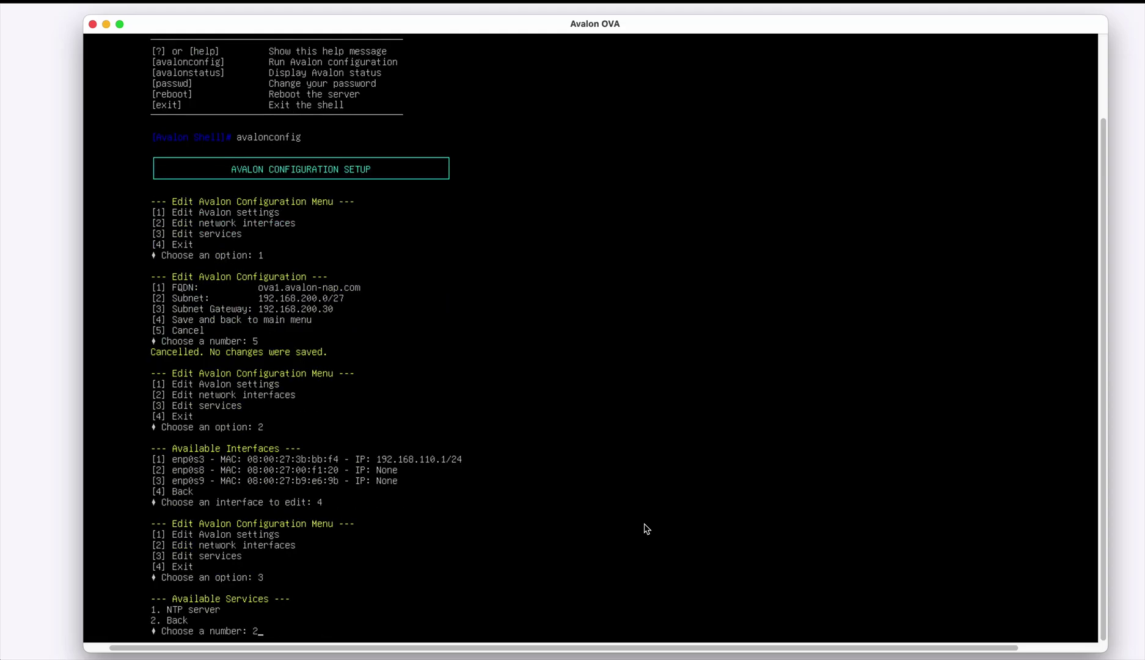
key(Return)
text(4)
key(Return)
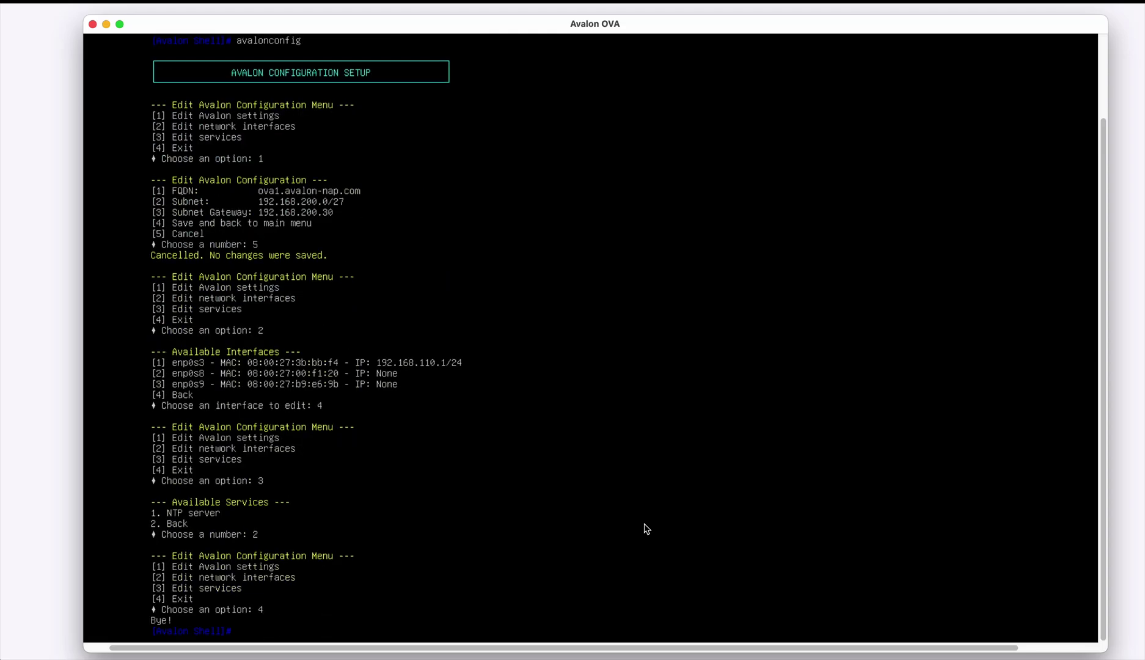
text(avalonstatus)
- Recheck the appliance status, then change the shell user's password with passwd
key(Return)
key(Return)
key(Return)
key(Return)
key(Return)
key(Return)
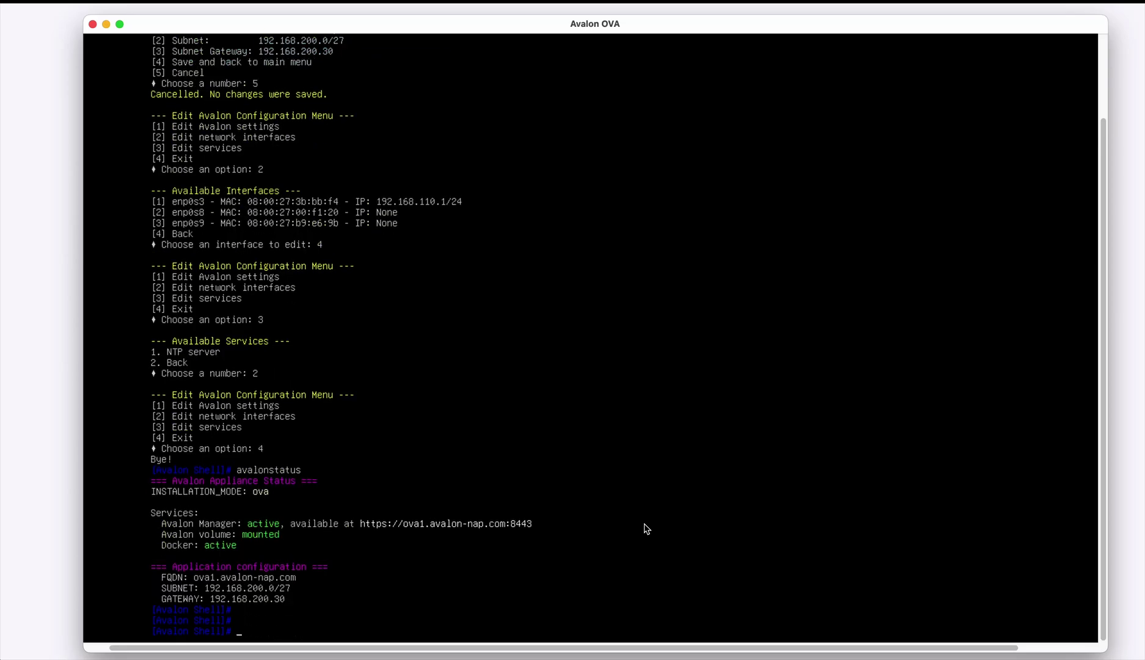
text(pass)
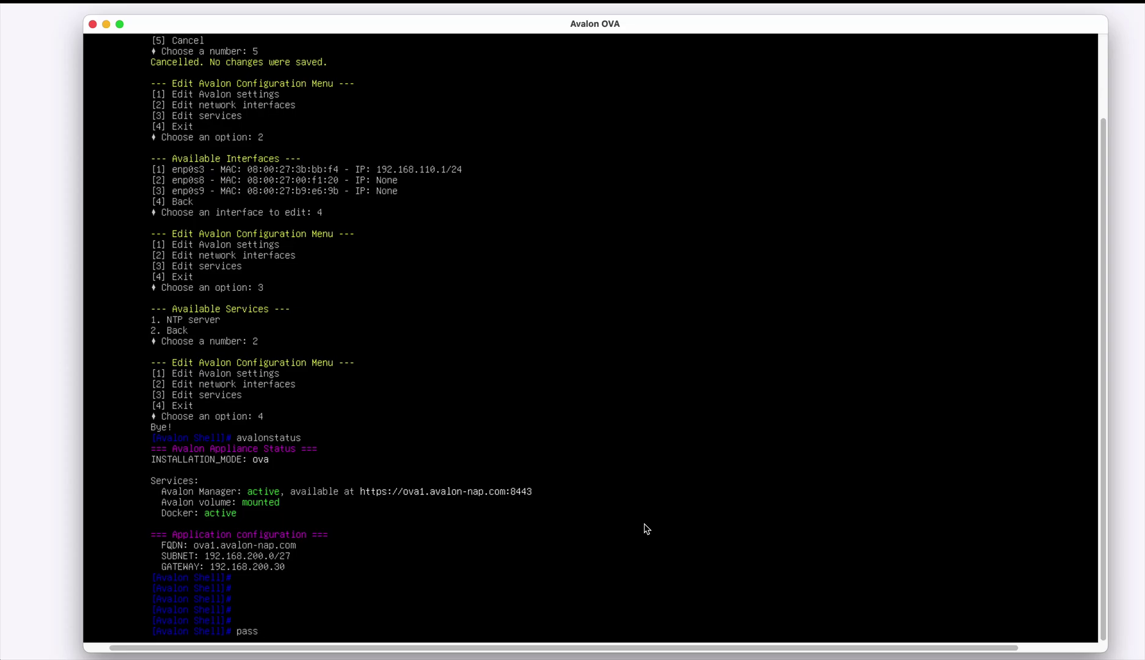
text(wd)
key(Return)
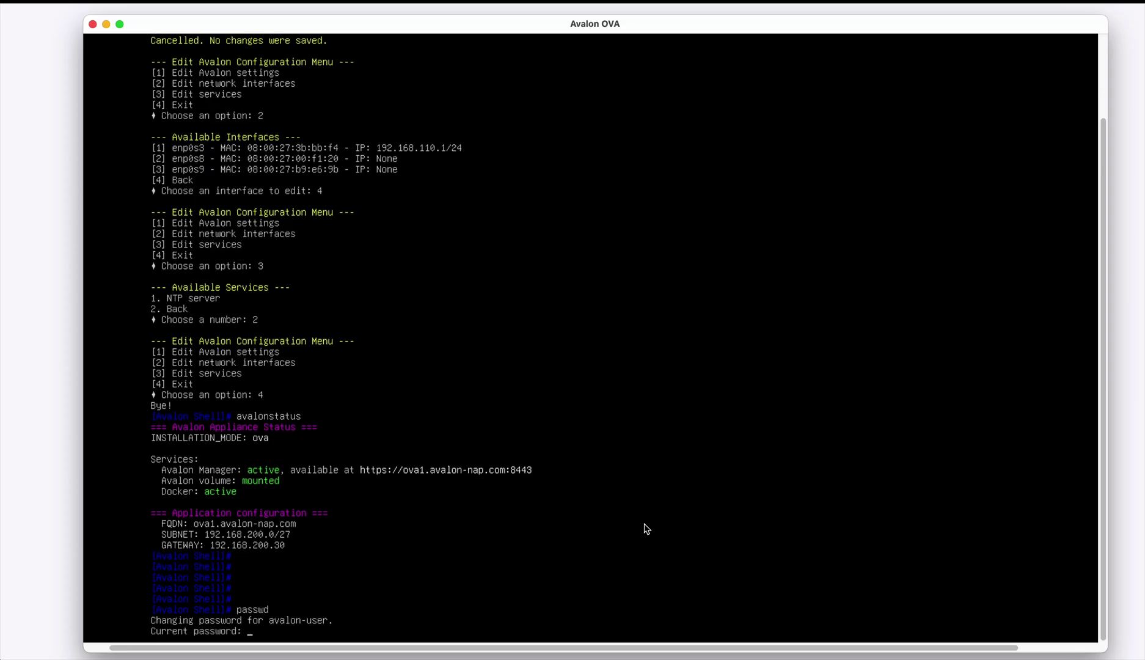
key(Return)
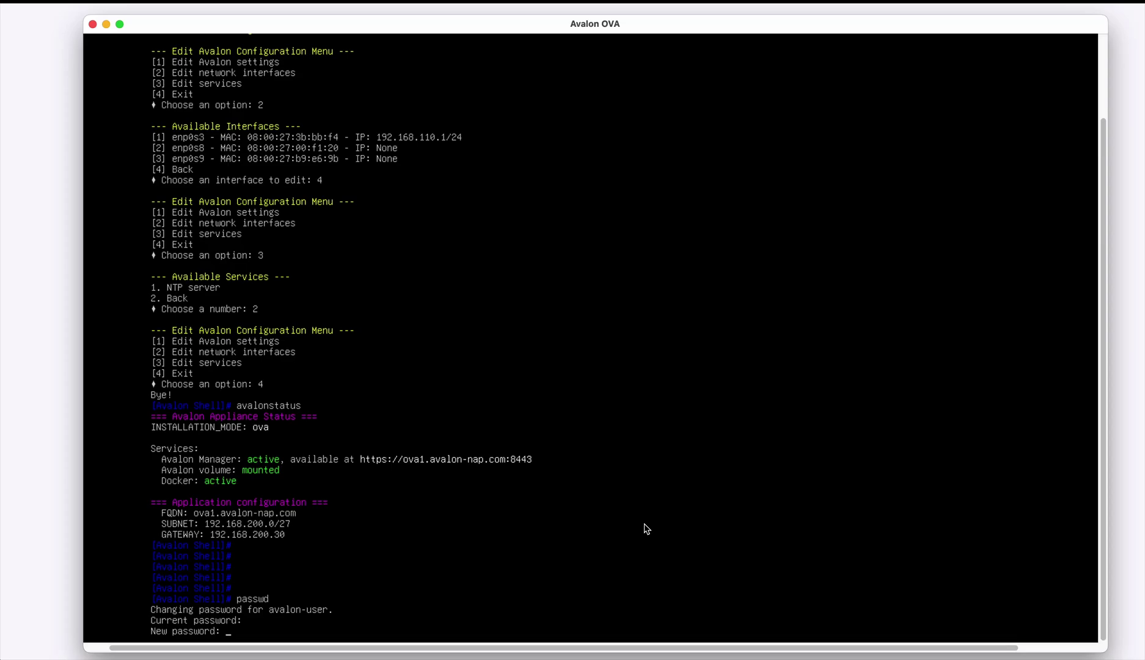
key(Return)
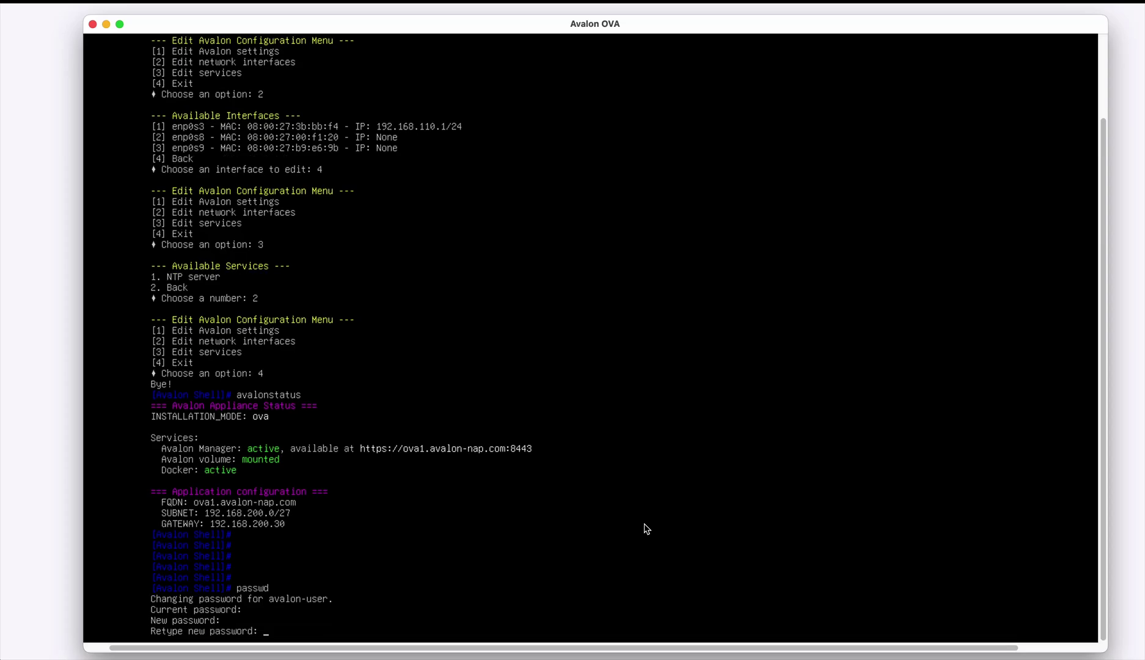
key(Return)
key(Return)
key(Return)
key(Return)
key(Return)
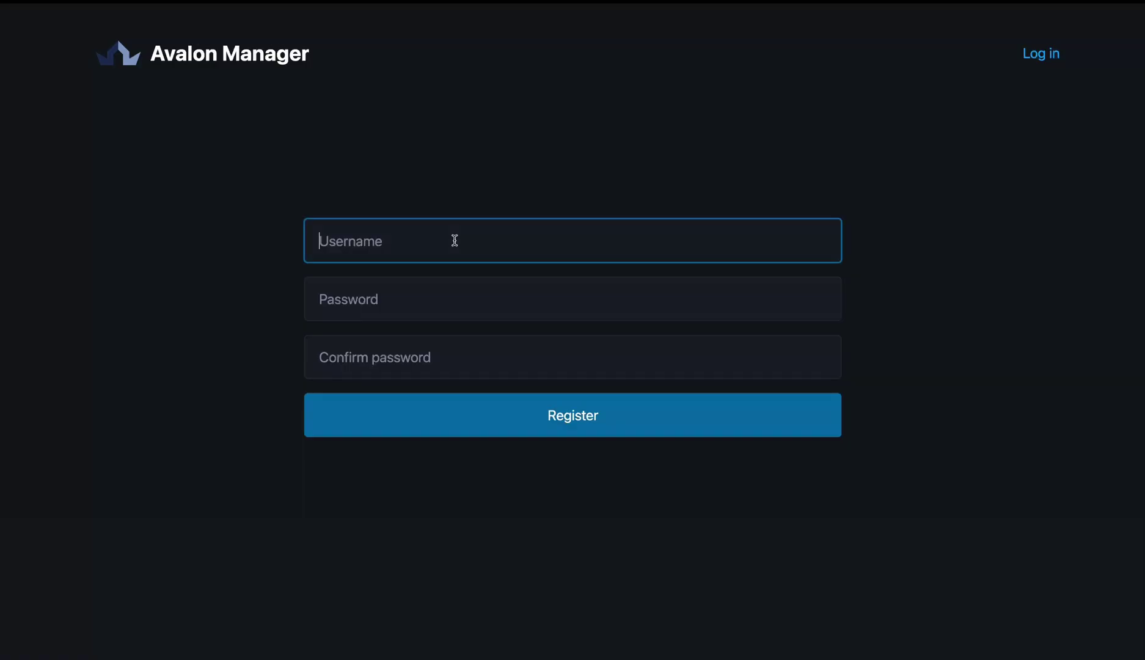
- Register an Avalon Manager account named admin with its chosen password
text(admin)
key(Tab)
text(123456)
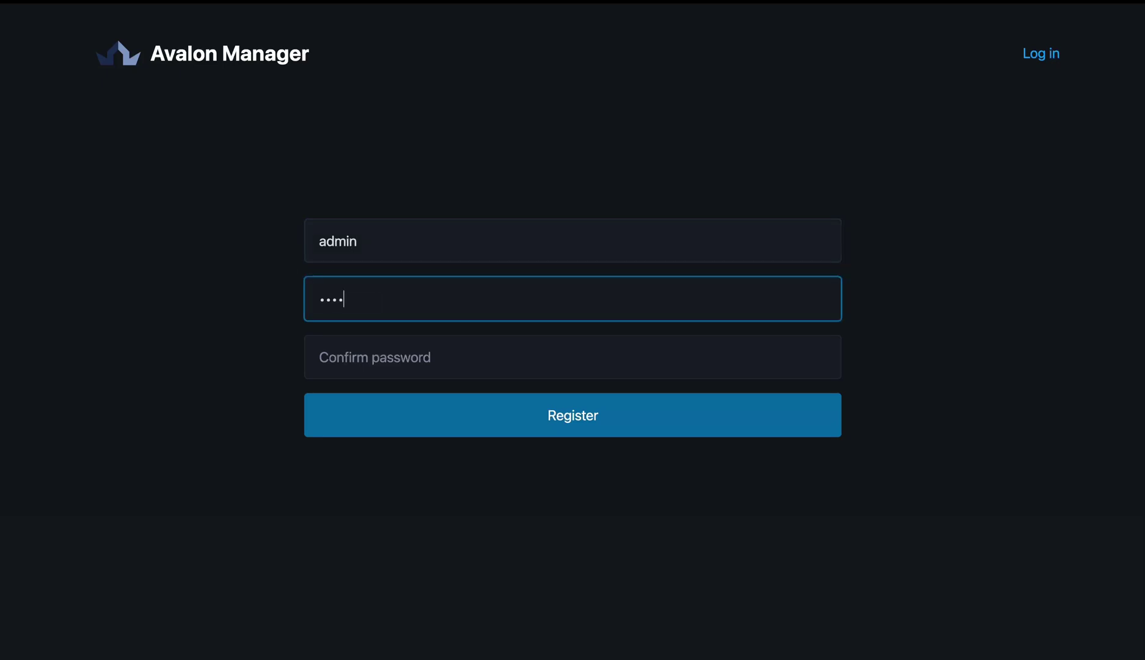
text(789012)
key(Tab)
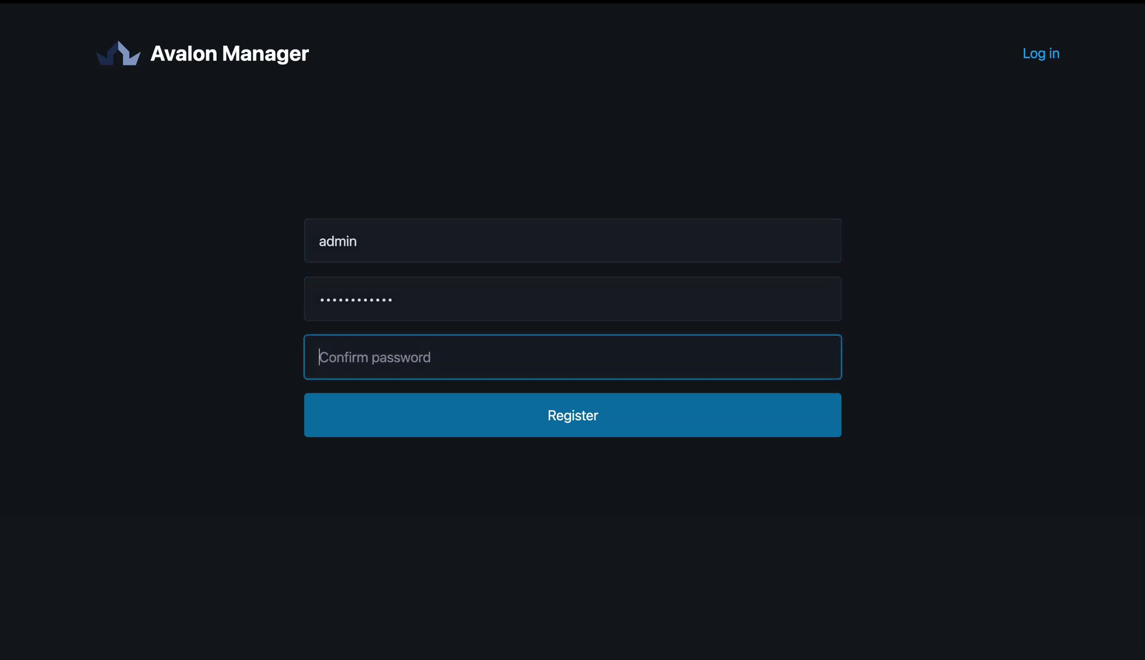
text(123456789012)
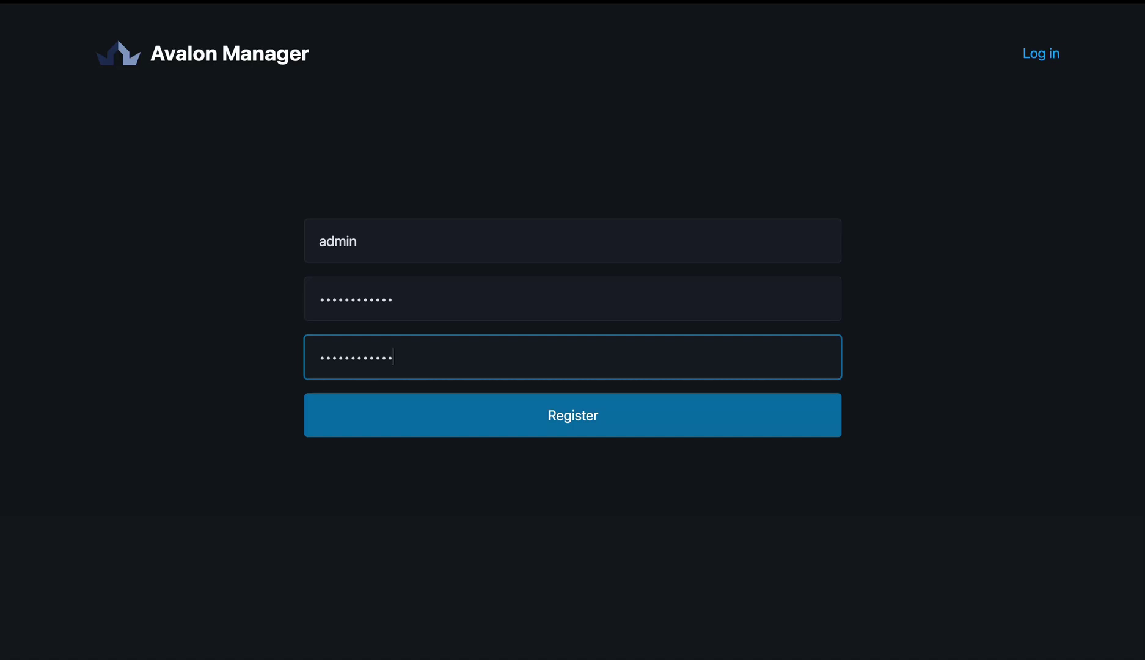
click(574, 436)
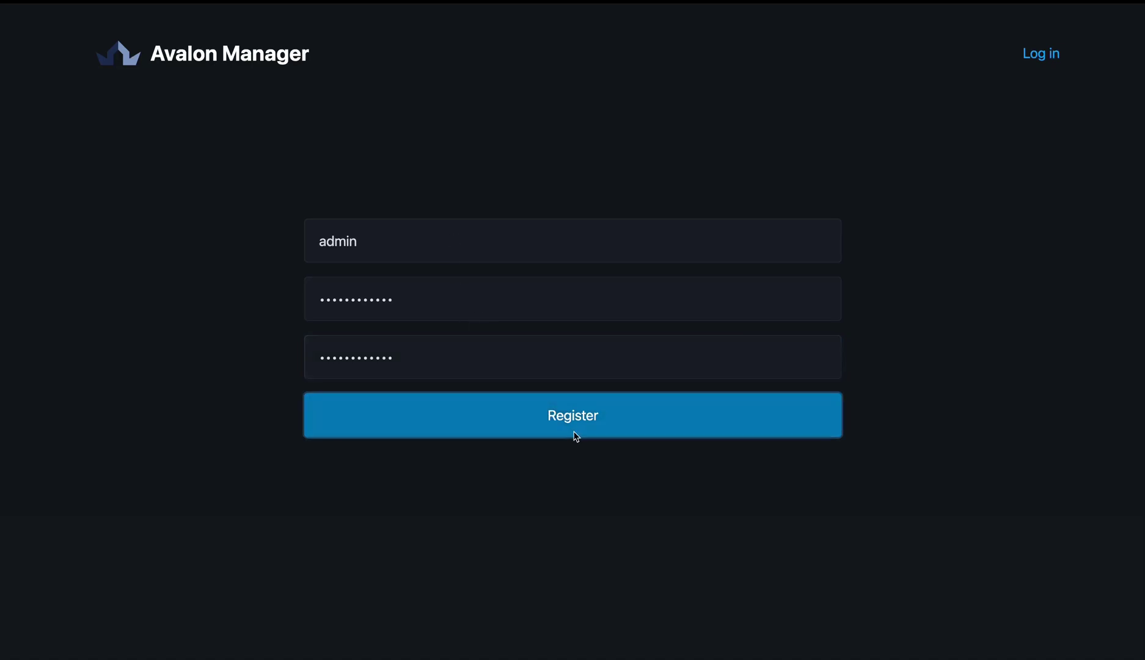
- Sign in to Avalon Manager as admin with the same password
click(441, 267)
text(admin)
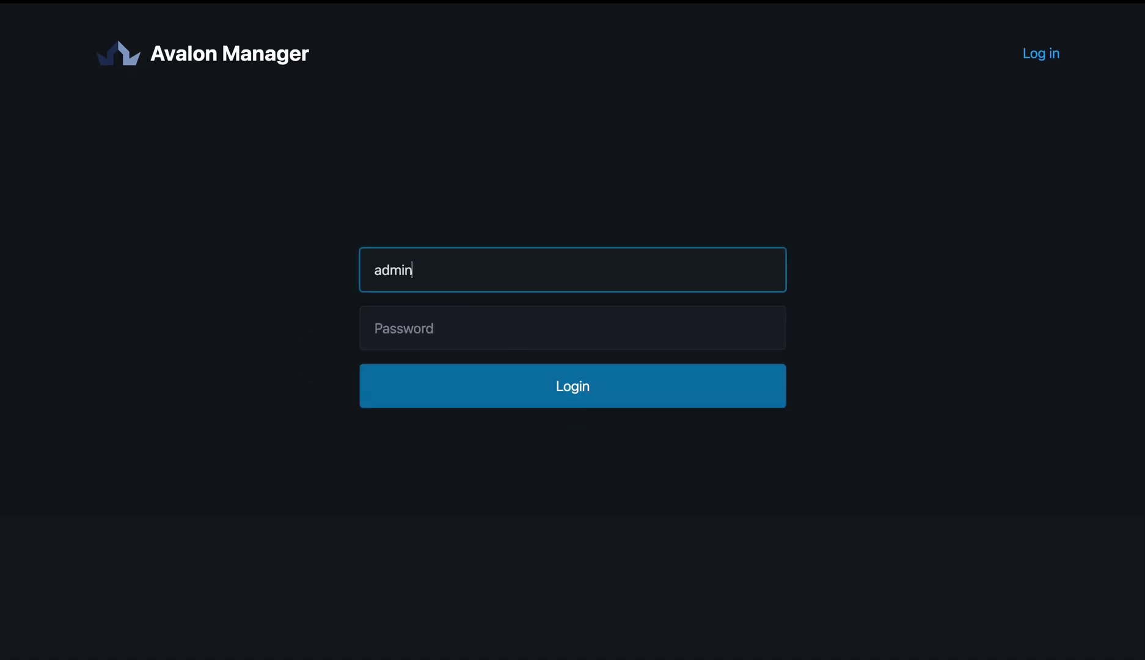
key(Tab)
text(123456789012)
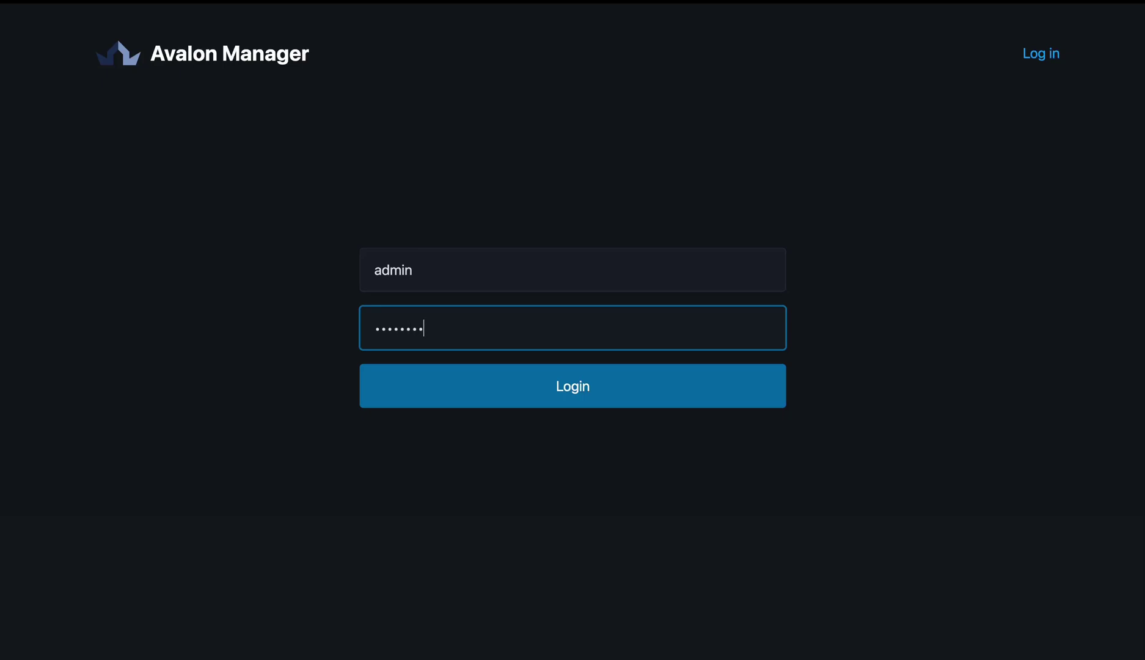
key(Return)
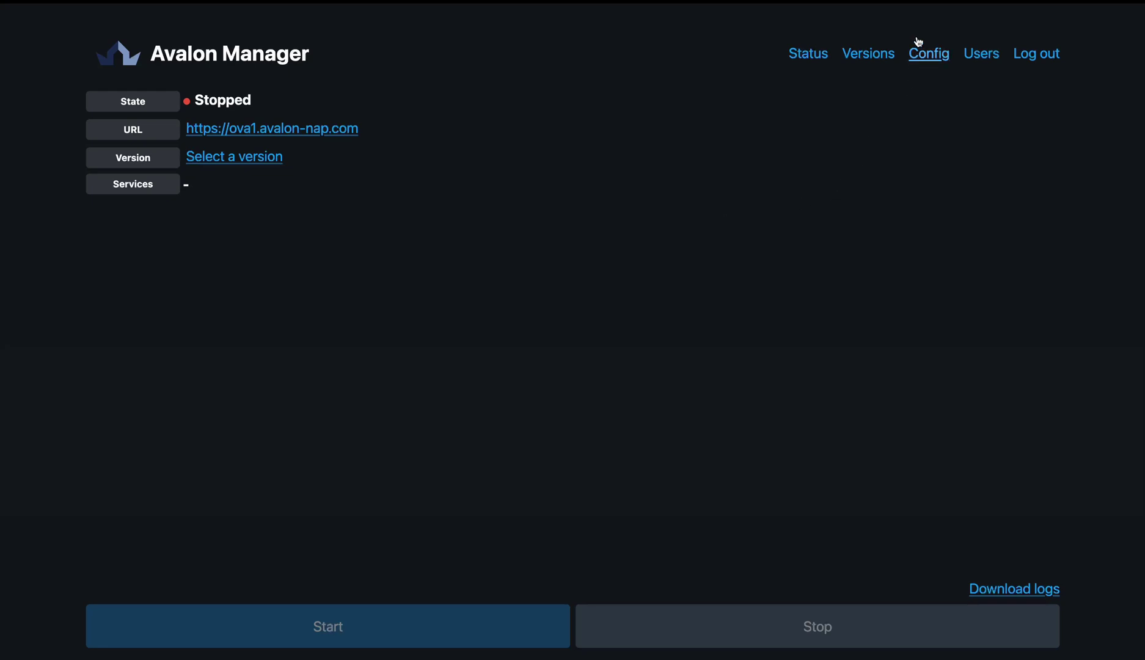
- Check the downloadable versions list and the Users page, ending on the Config page
click(865, 55)
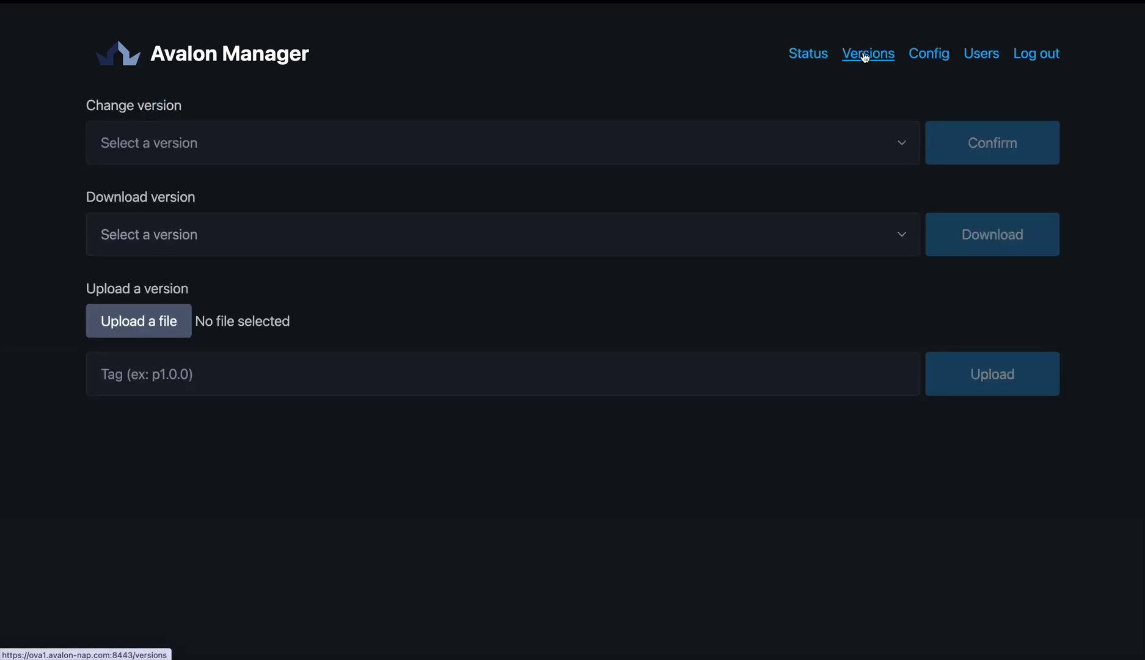
click(459, 242)
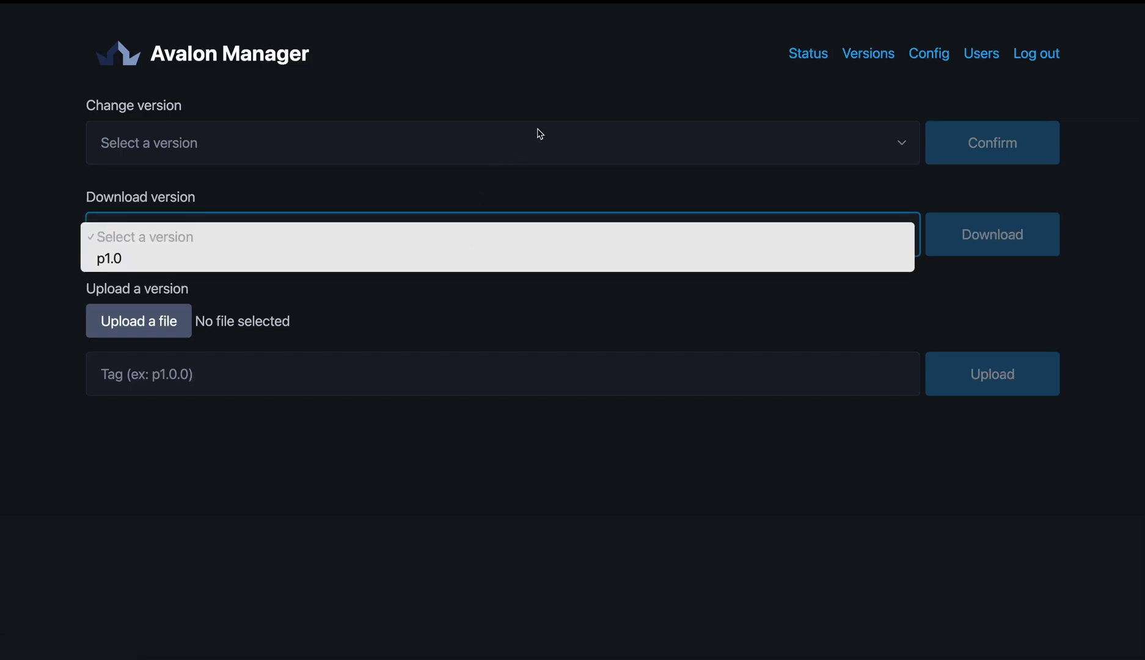
click(779, 111)
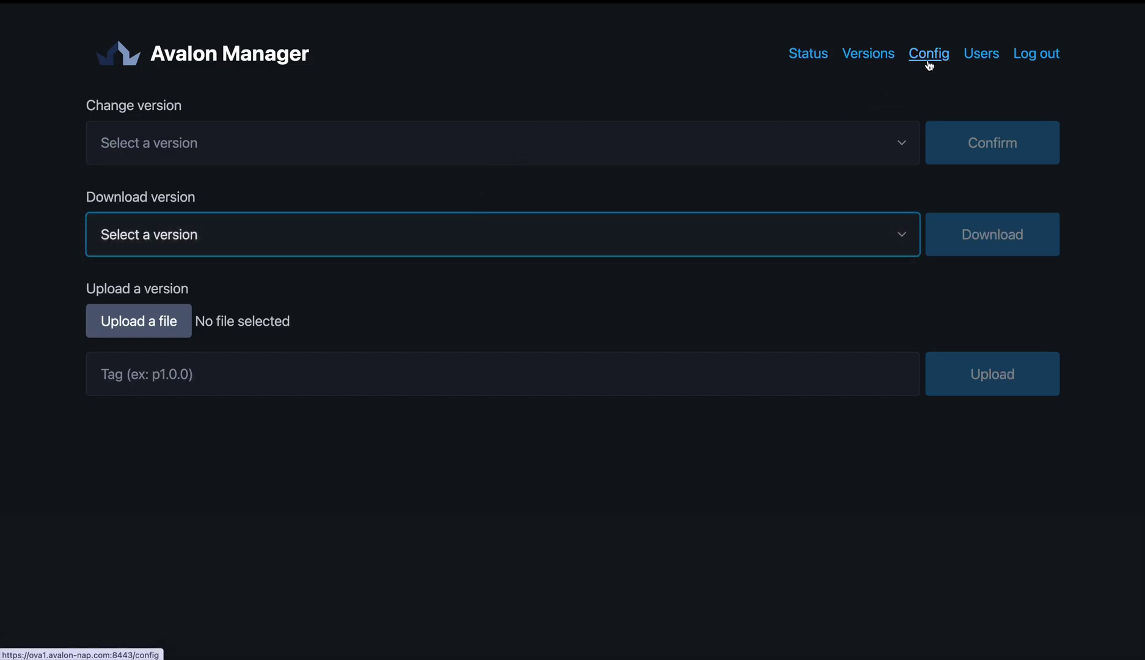
click(929, 55)
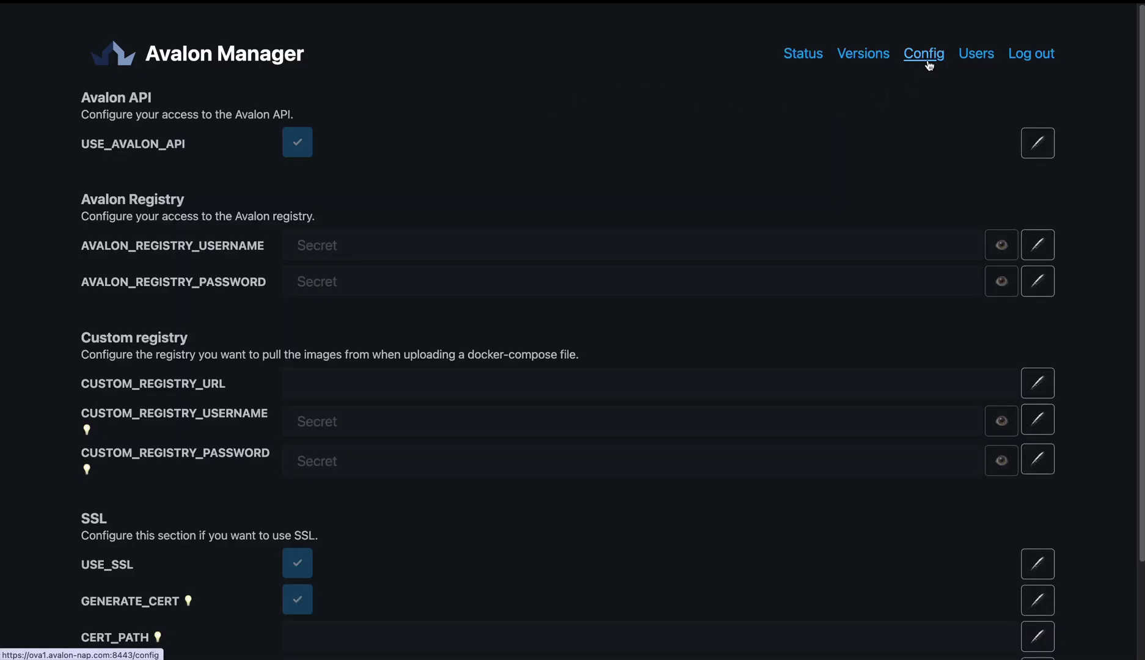
click(979, 58)
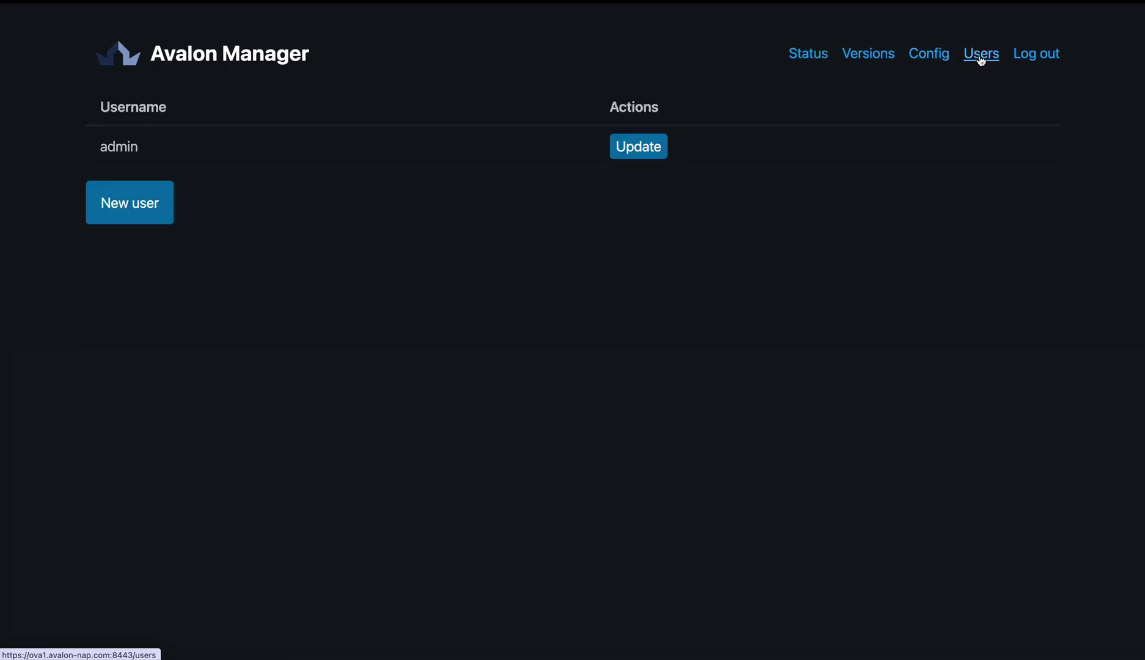
click(931, 56)
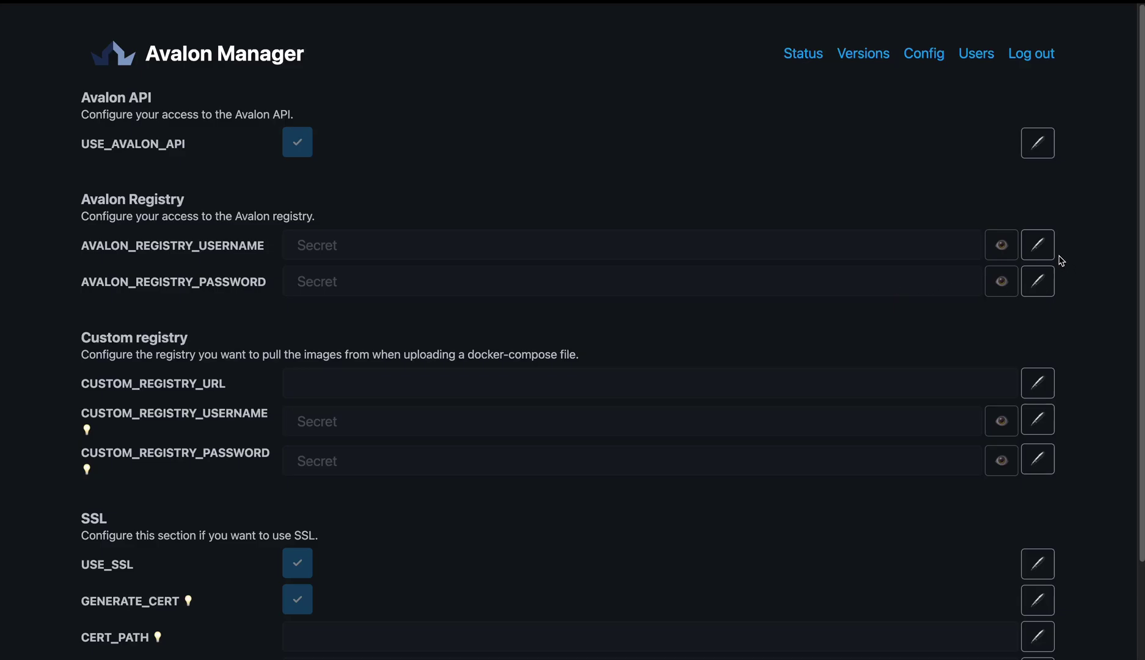
- Paste and save new AVALON_REGISTRY_USERNAME and AVALON_REGISTRY_PASSWORD values, then restart the manager
click(1038, 244)
key(ctrl+v)
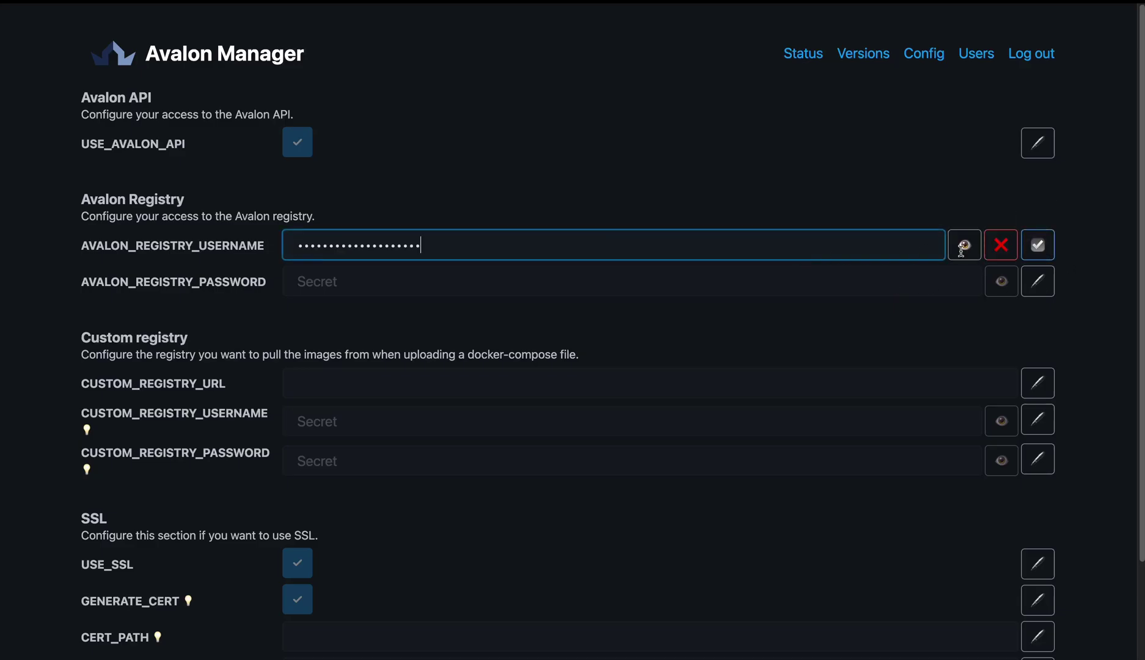
click(1041, 246)
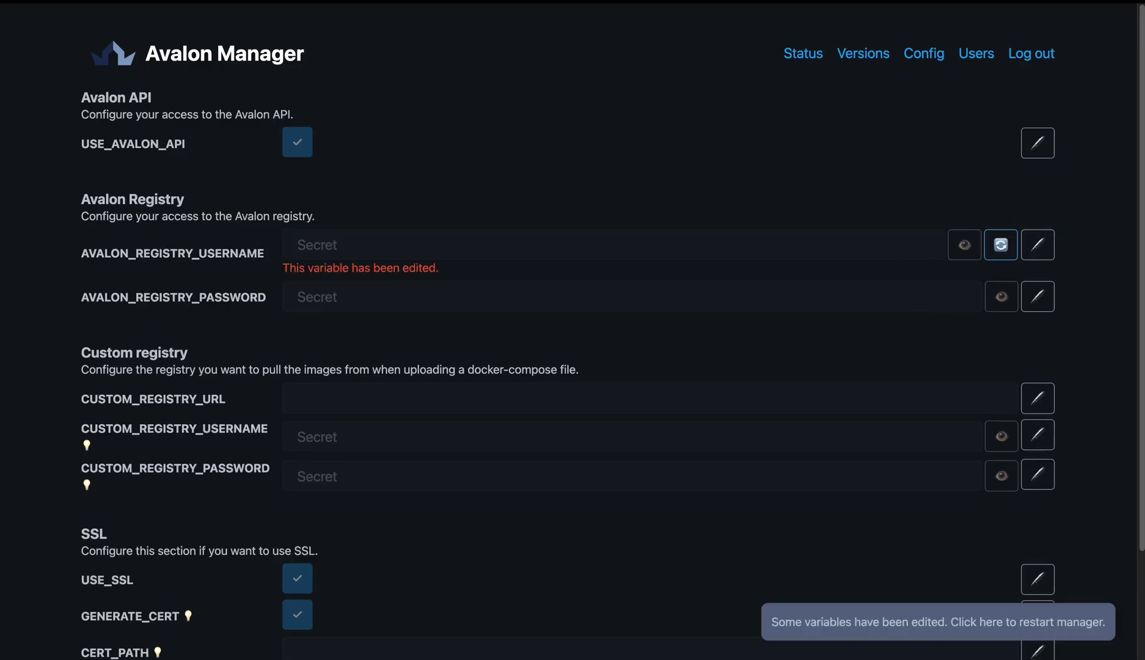
click(1040, 298)
click(792, 299)
key(ctrl+v)
click(1037, 298)
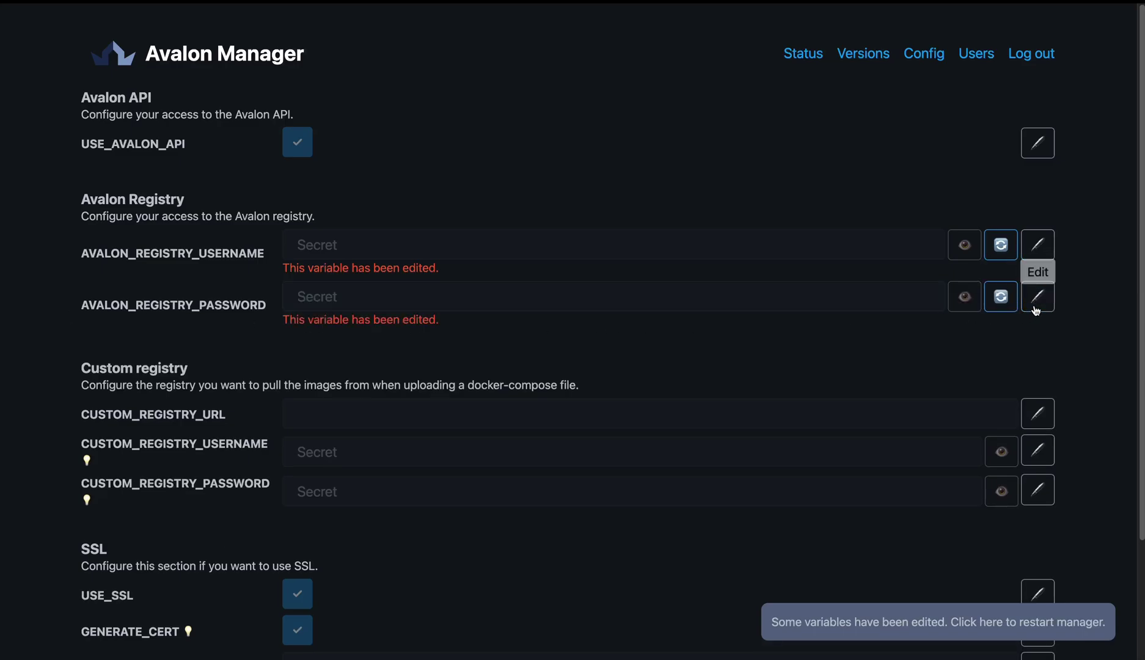
click(940, 619)
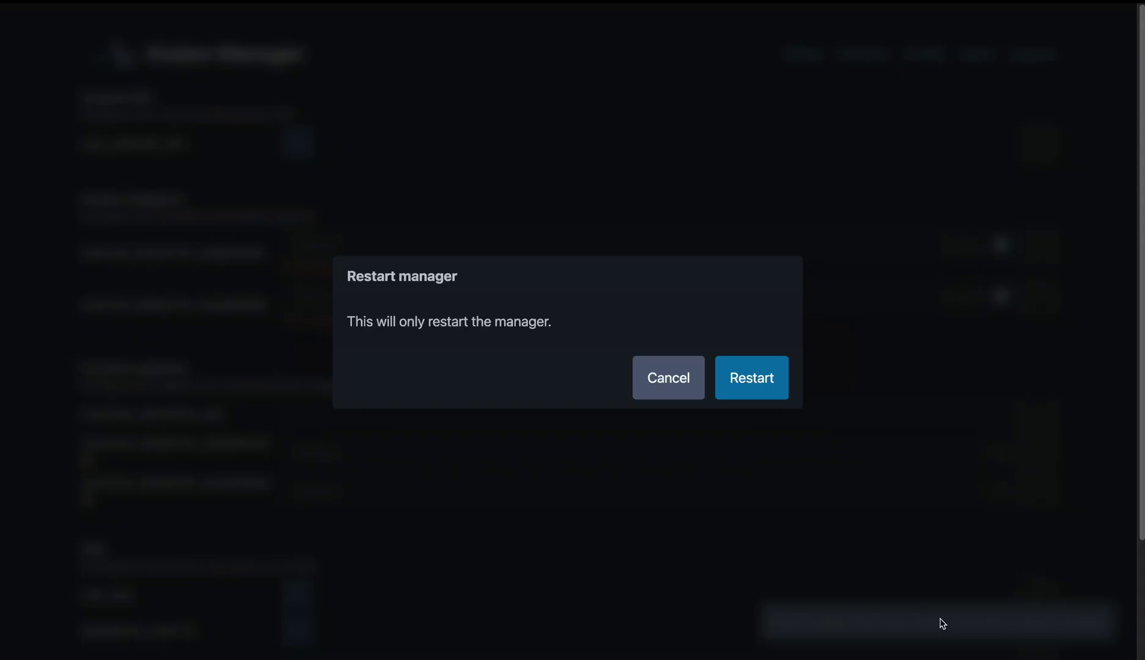
click(759, 387)
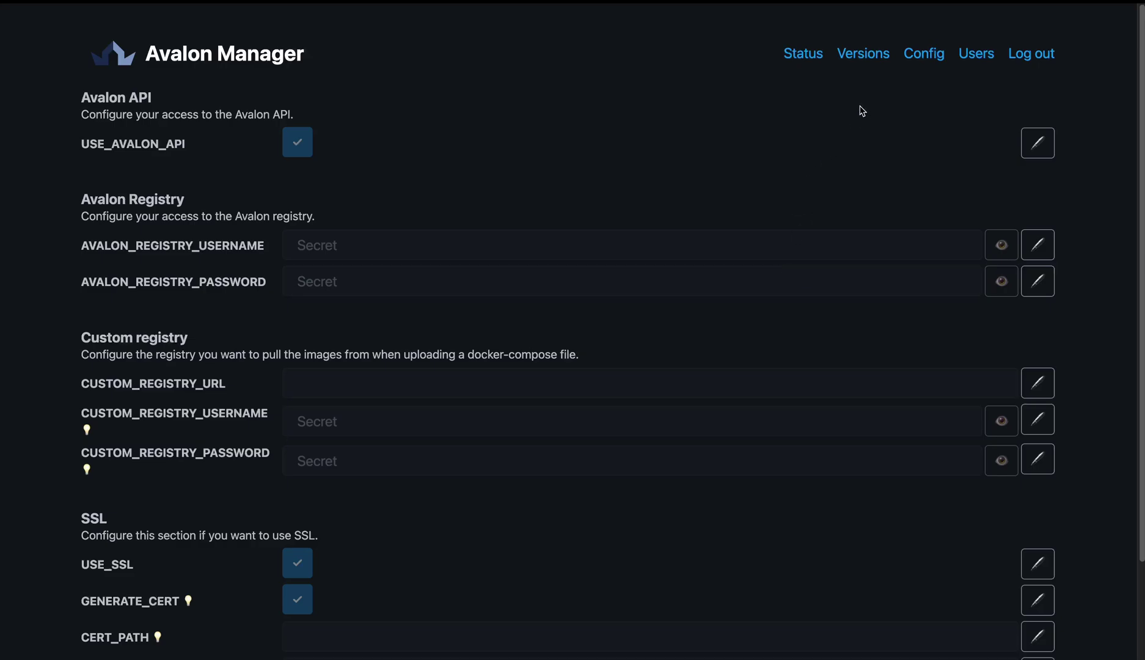
- Follow the p1.0 image pulling progress on the Versions page until the download completes
click(863, 53)
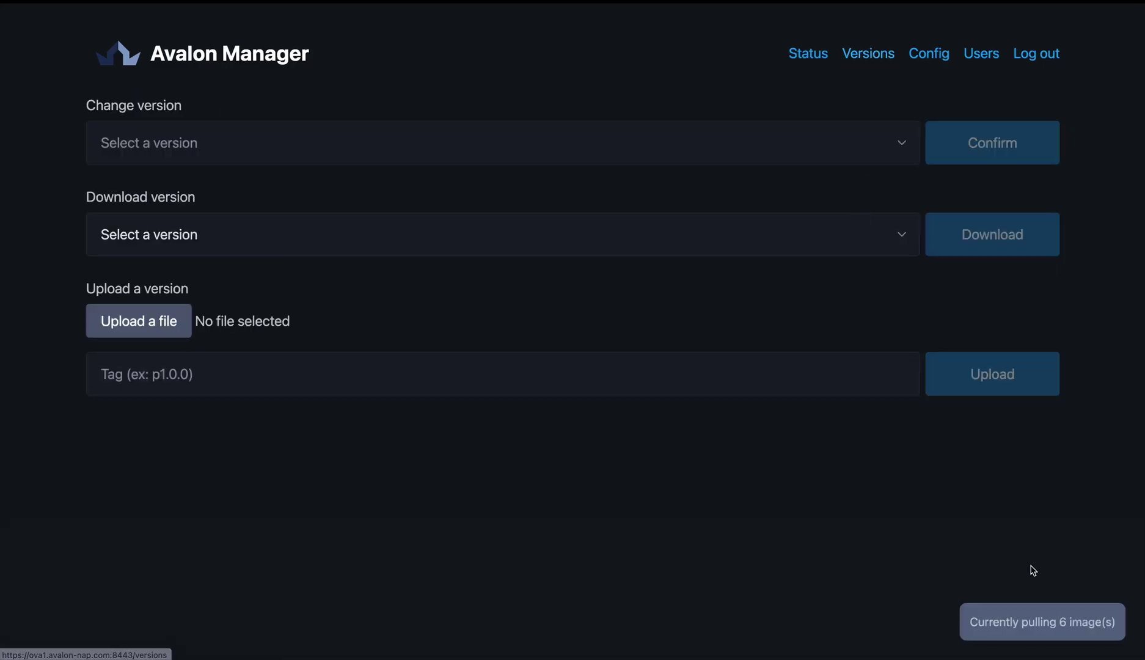
click(1034, 636)
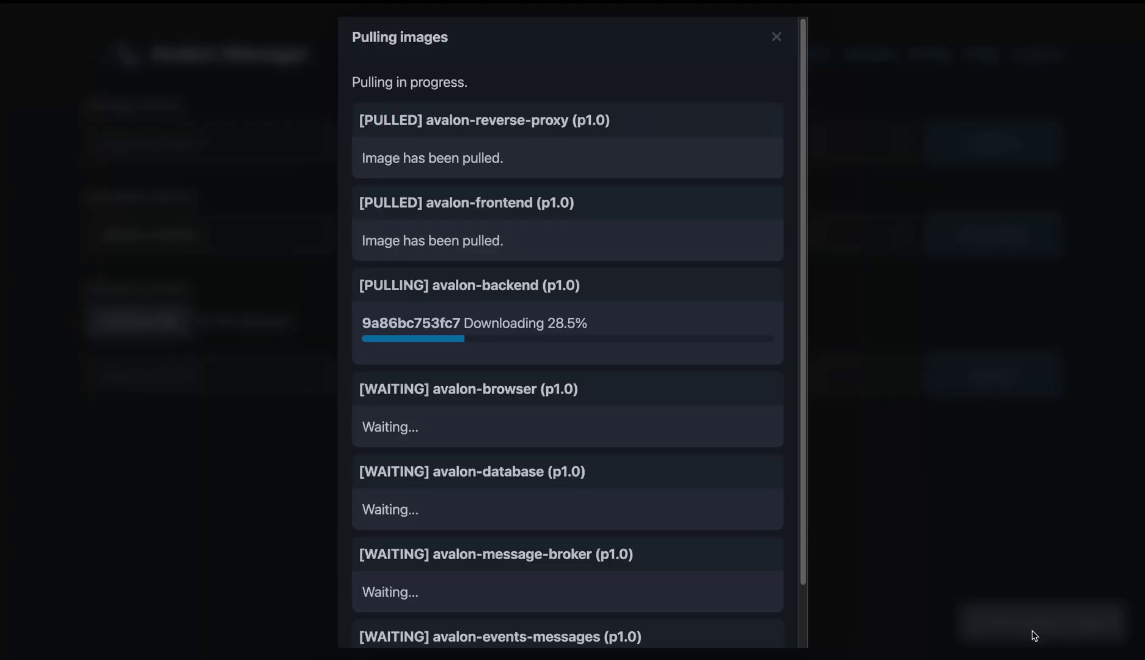
click(778, 38)
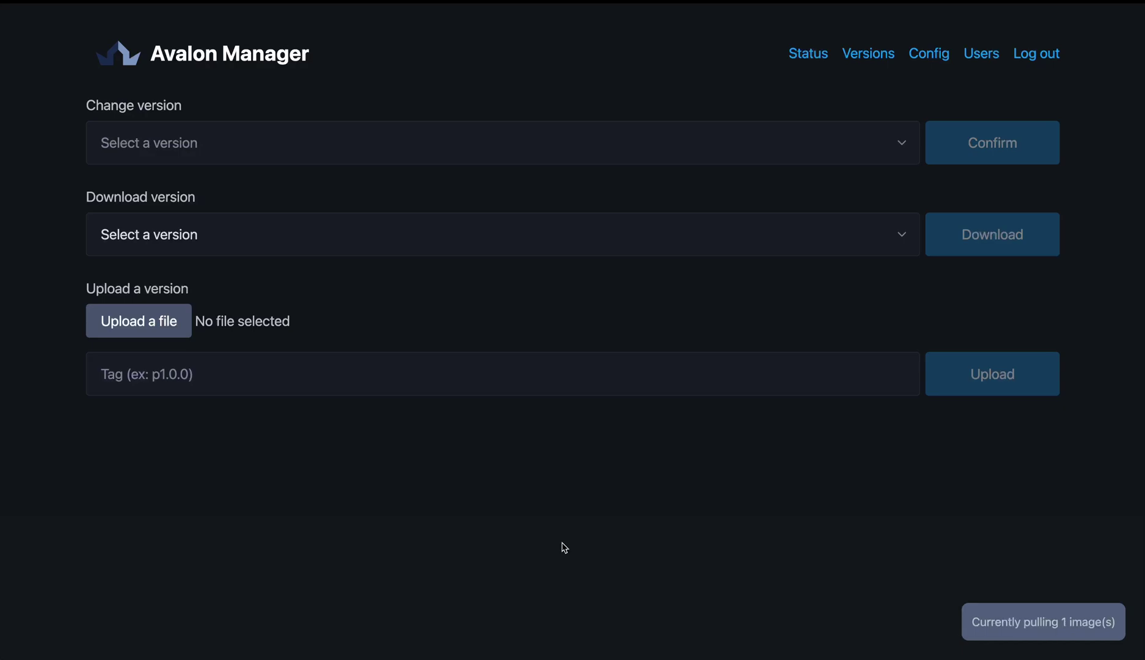
- Start the p1.0 platform from the Status page and look over the downloadable logs
click(803, 58)
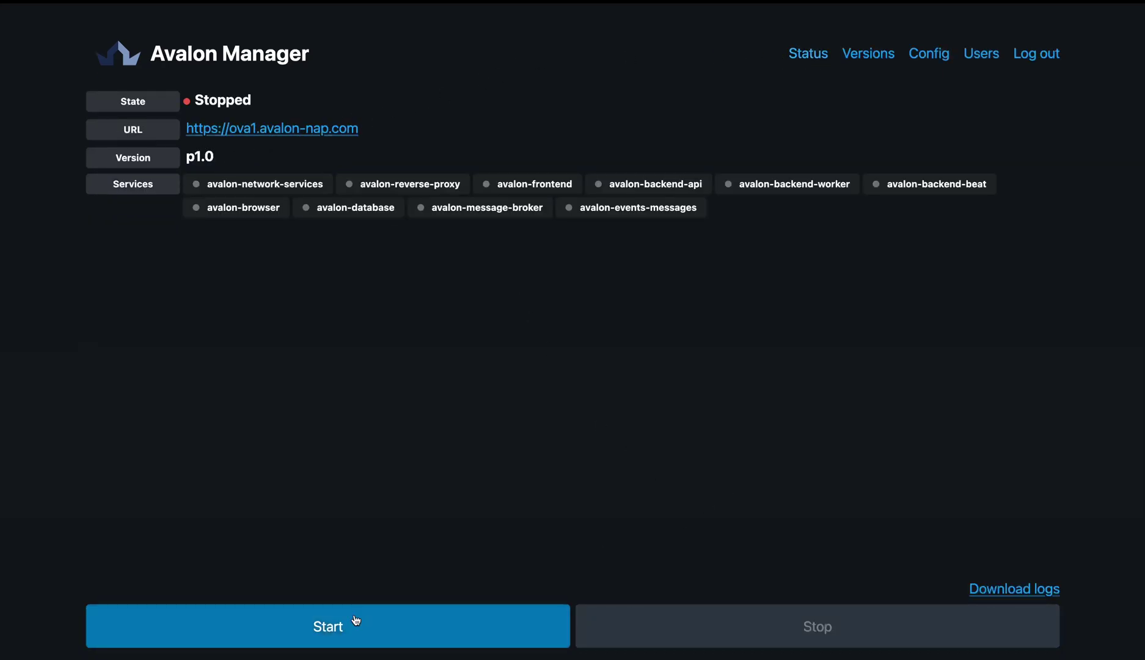
click(328, 629)
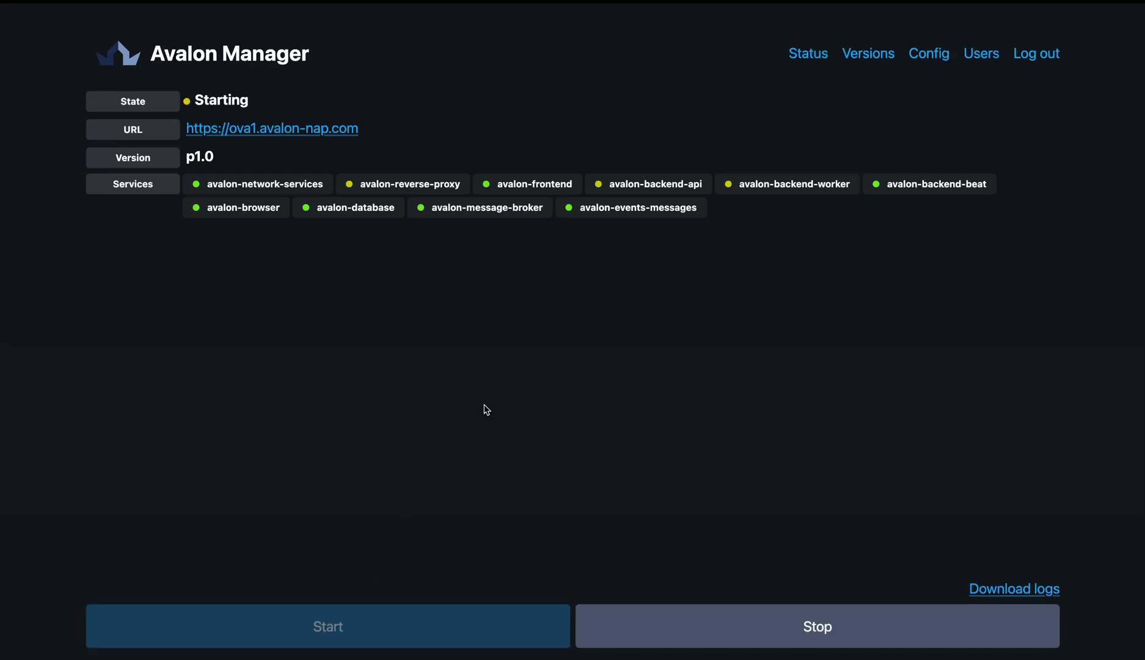
click(999, 587)
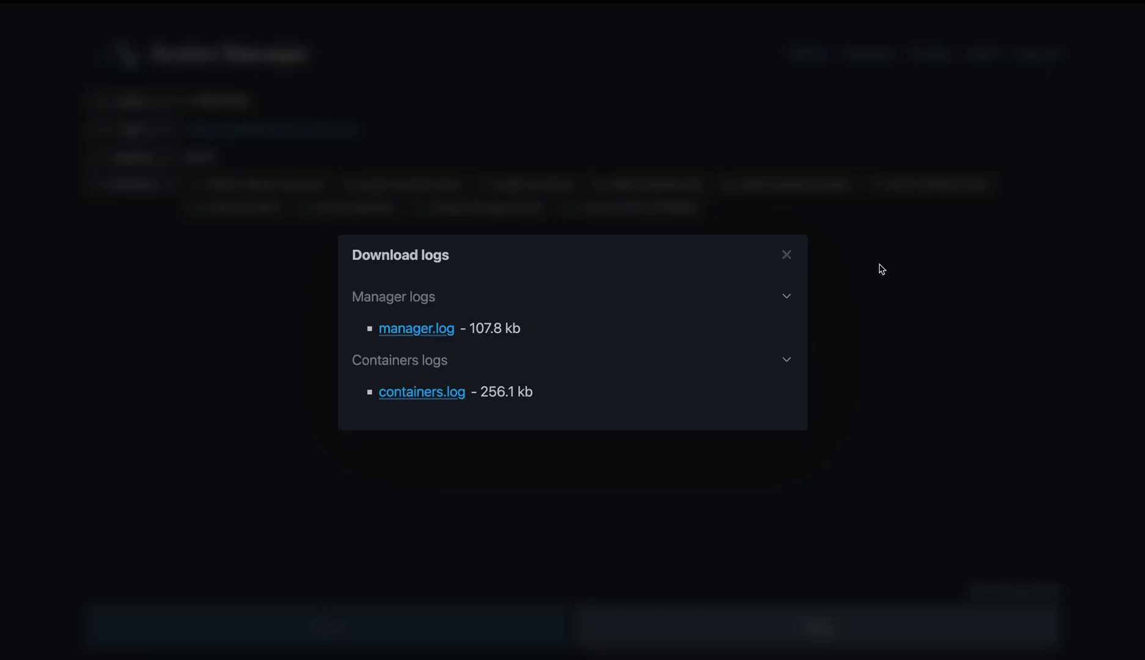
click(786, 255)
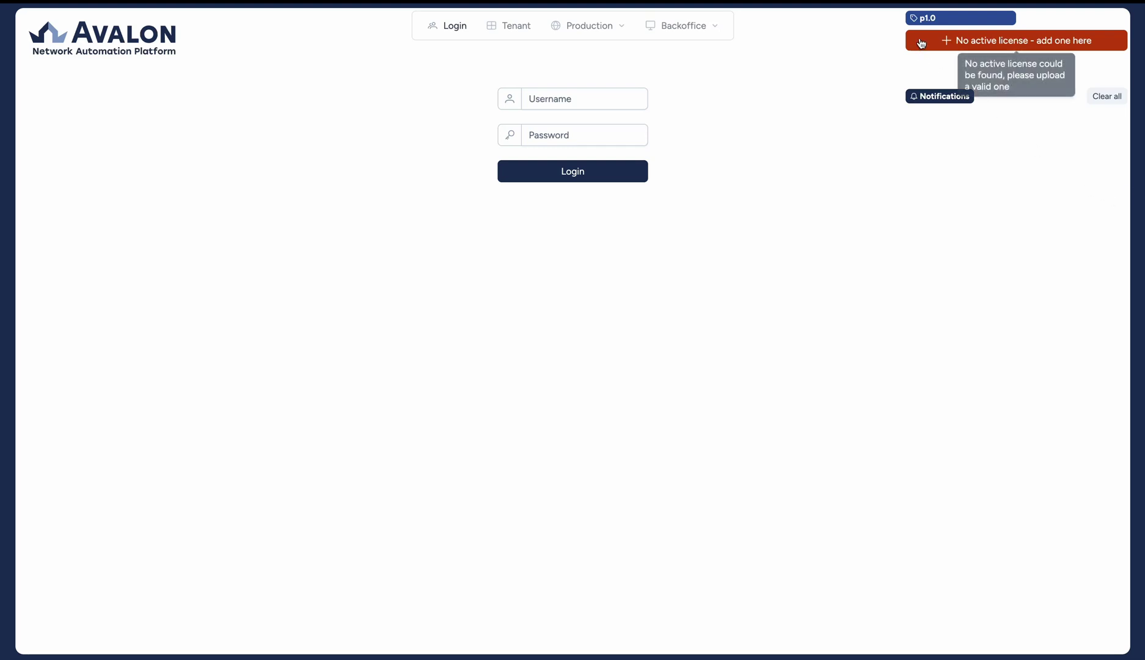
- Upload the avalon-nap-eval-license.lic evaluation license to the platform
double_click(929, 18)
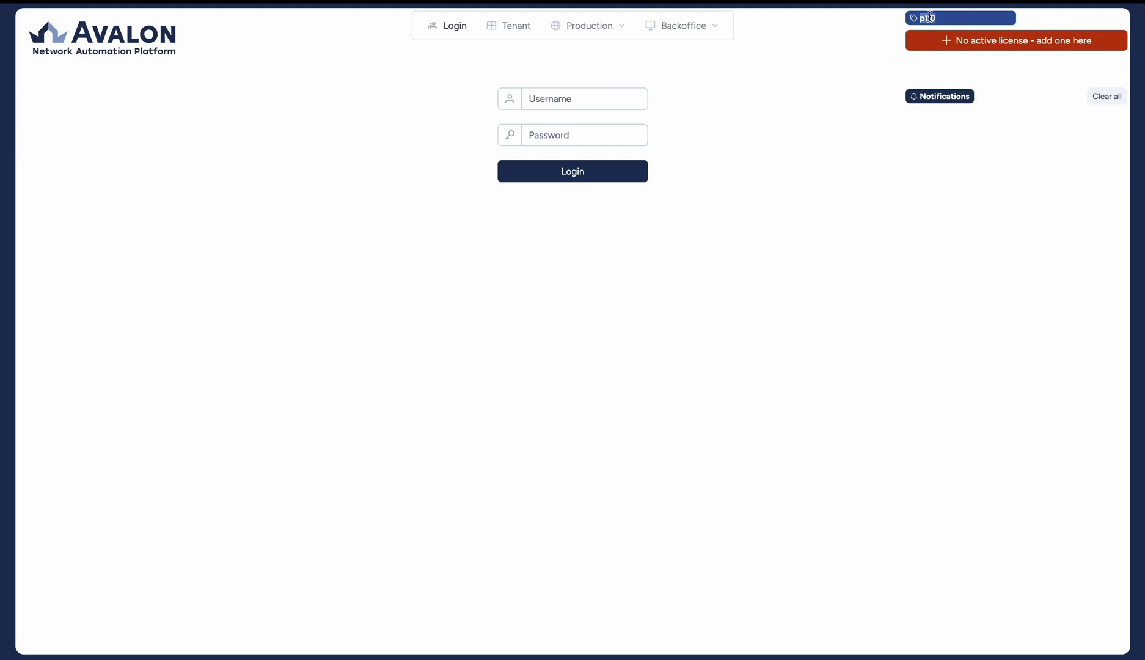
click(1003, 40)
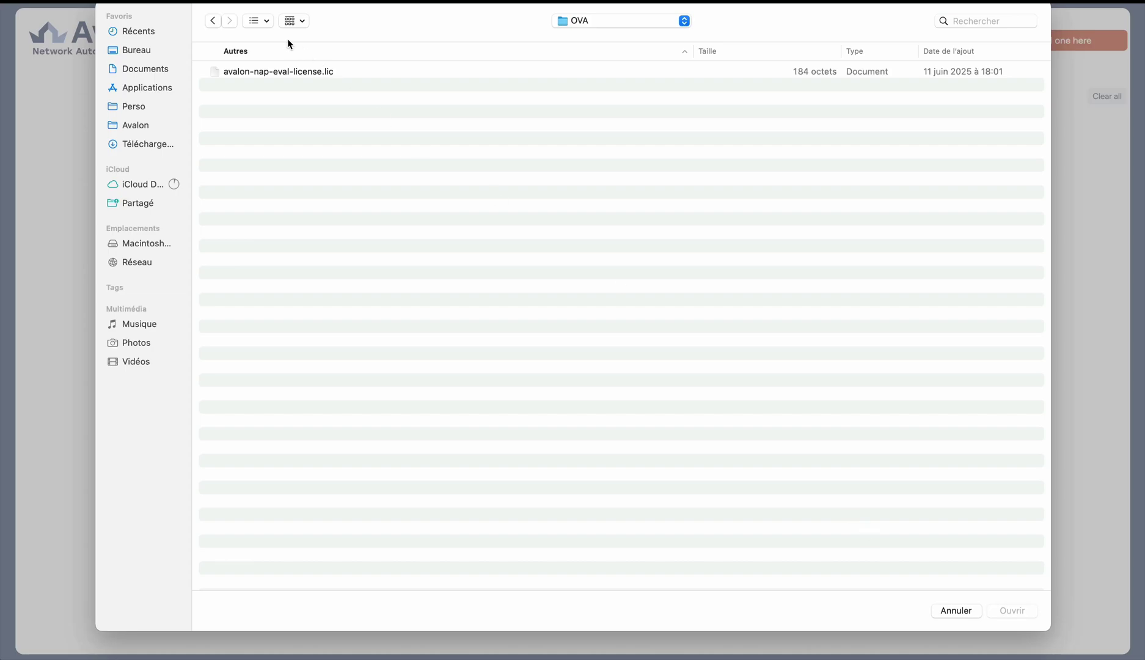
click(281, 71)
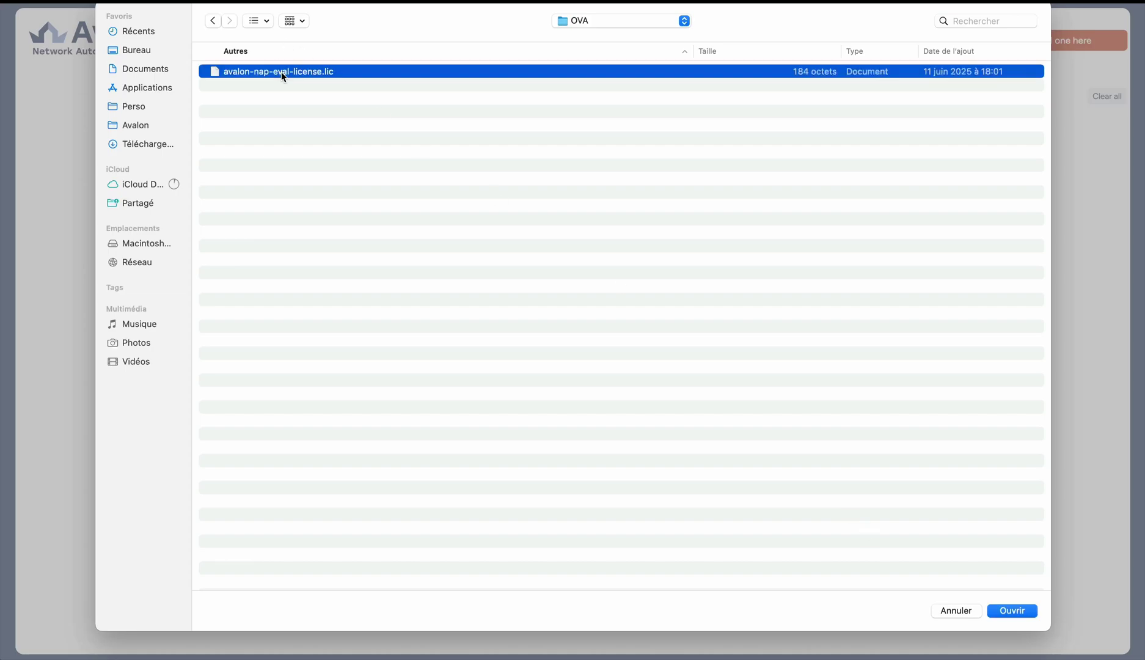
click(1013, 611)
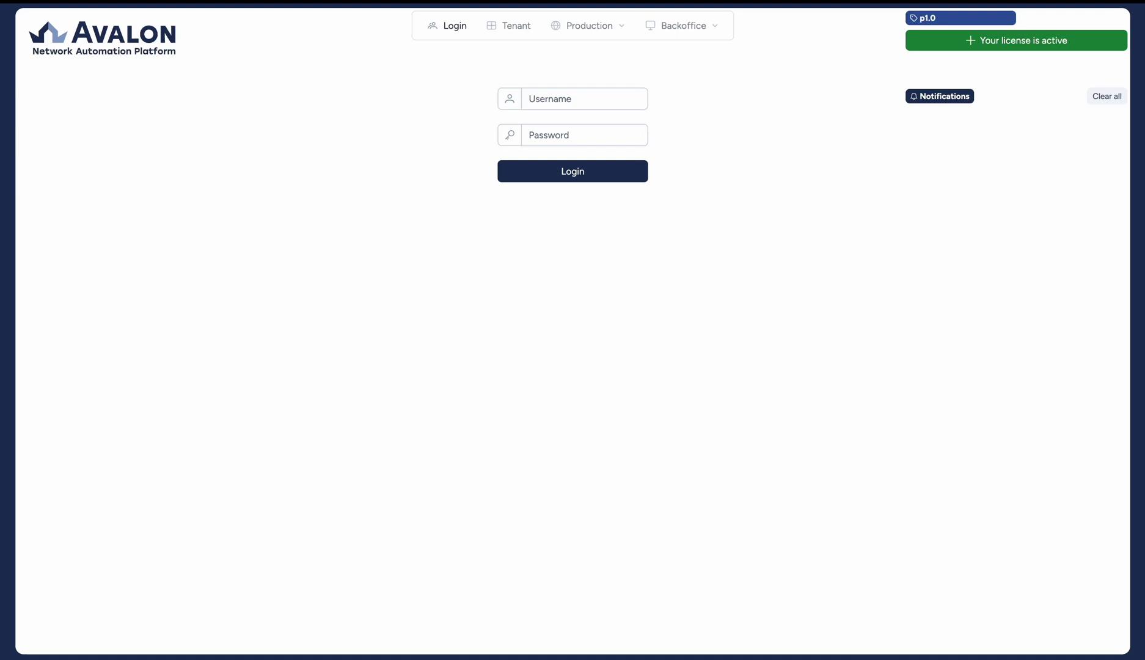
- Log in as admin and connect to the admin tenant
click(561, 99)
text(admin)
key(Tab)
text(••••••••••••••)
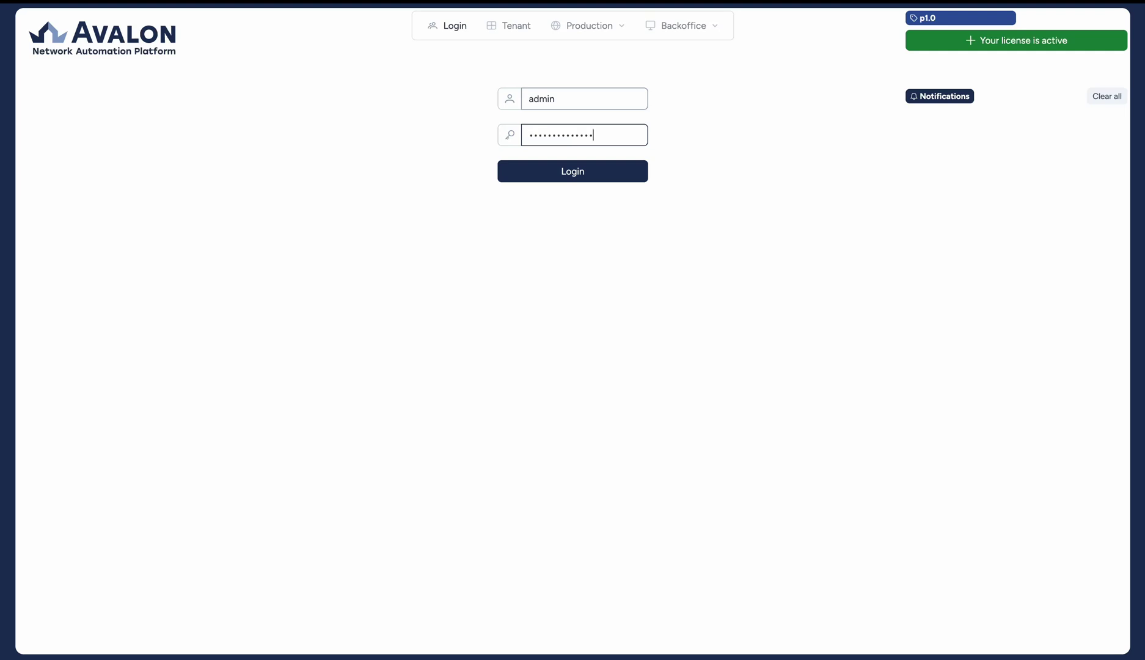
key(Return)
click(561, 104)
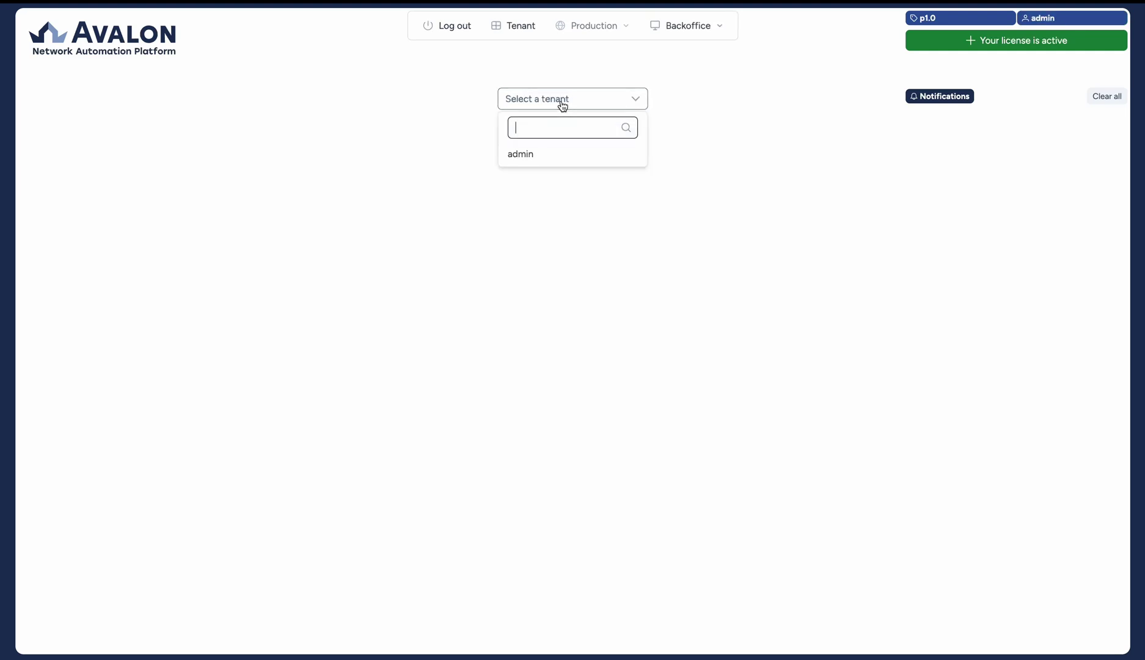
click(561, 156)
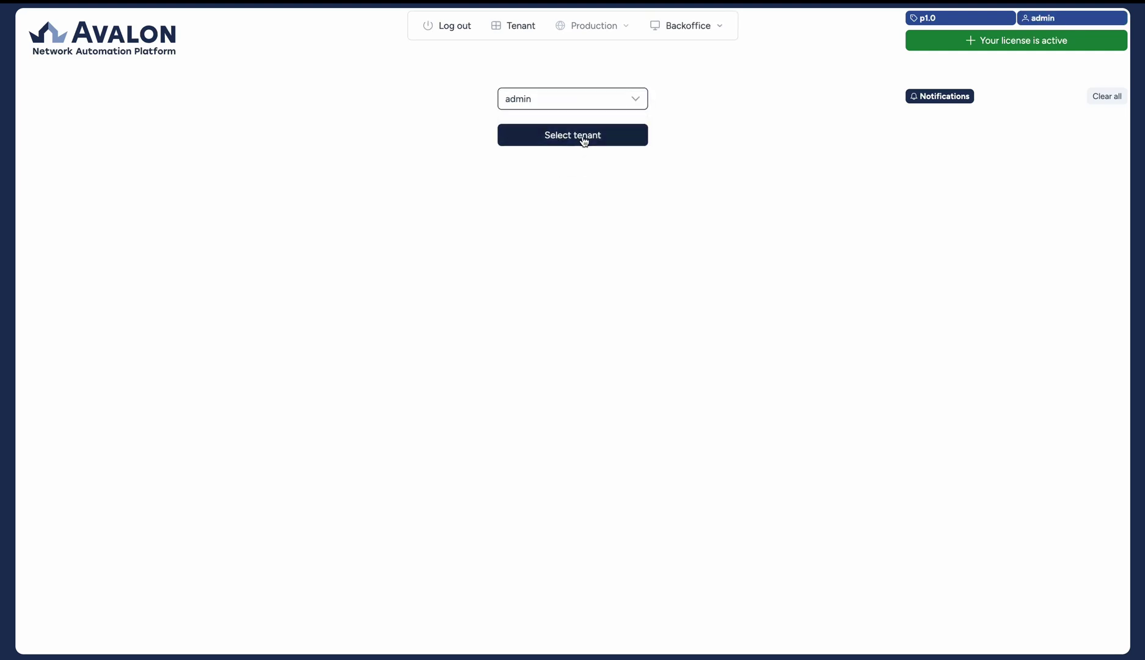
click(584, 139)
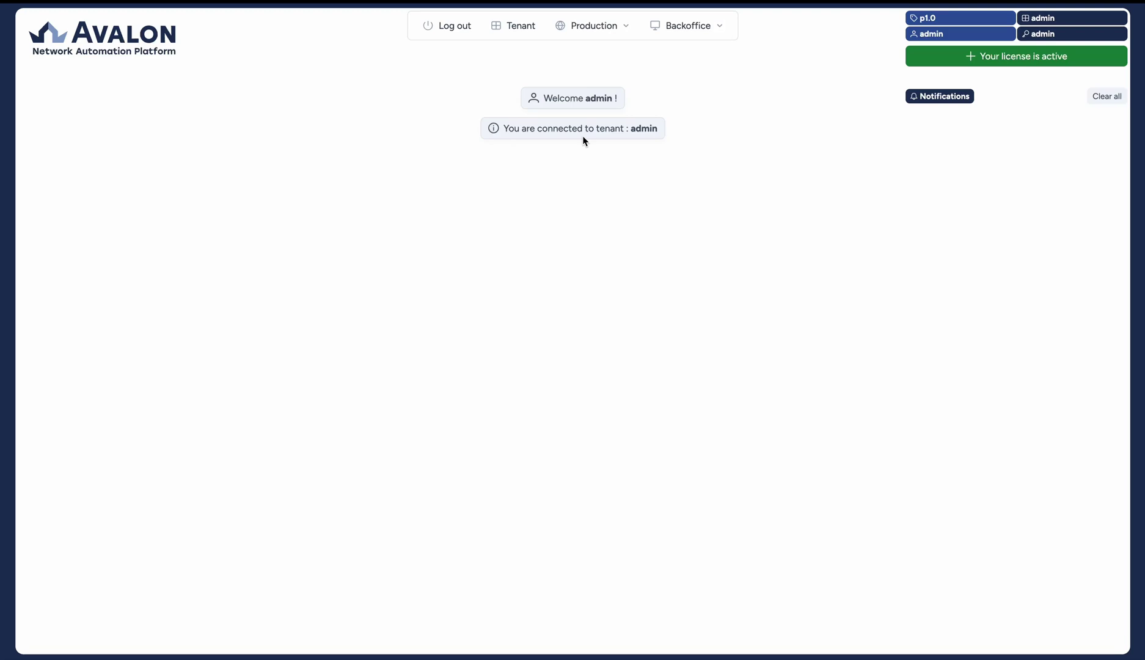
- In Backoffice Administration, start tenant PROD with service login admin and its password
click(705, 34)
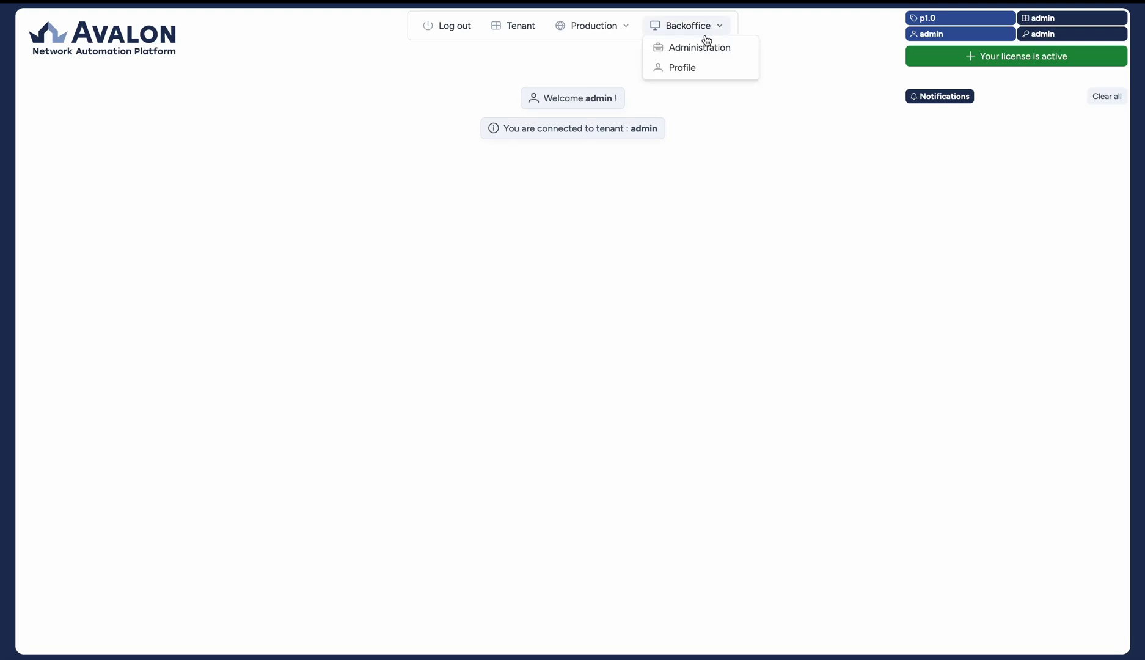
click(696, 46)
click(860, 104)
click(437, 130)
text(PROD)
key(Tab)
text(admin)
key(Tab)
text(Password123)
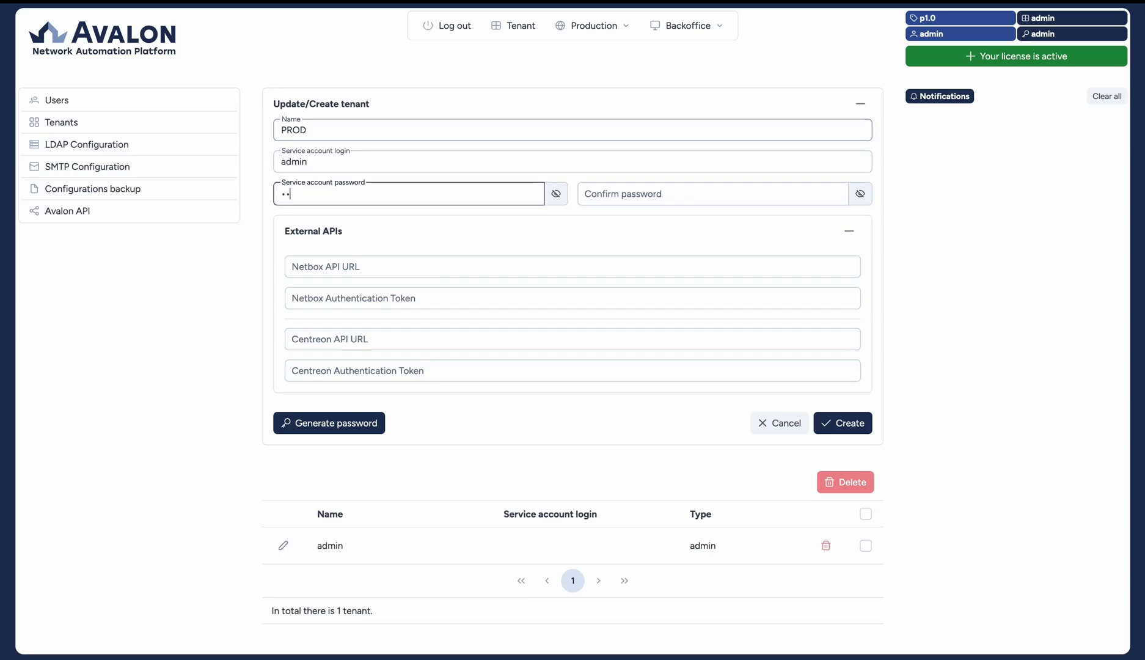
key(Tab)
text(Password123)
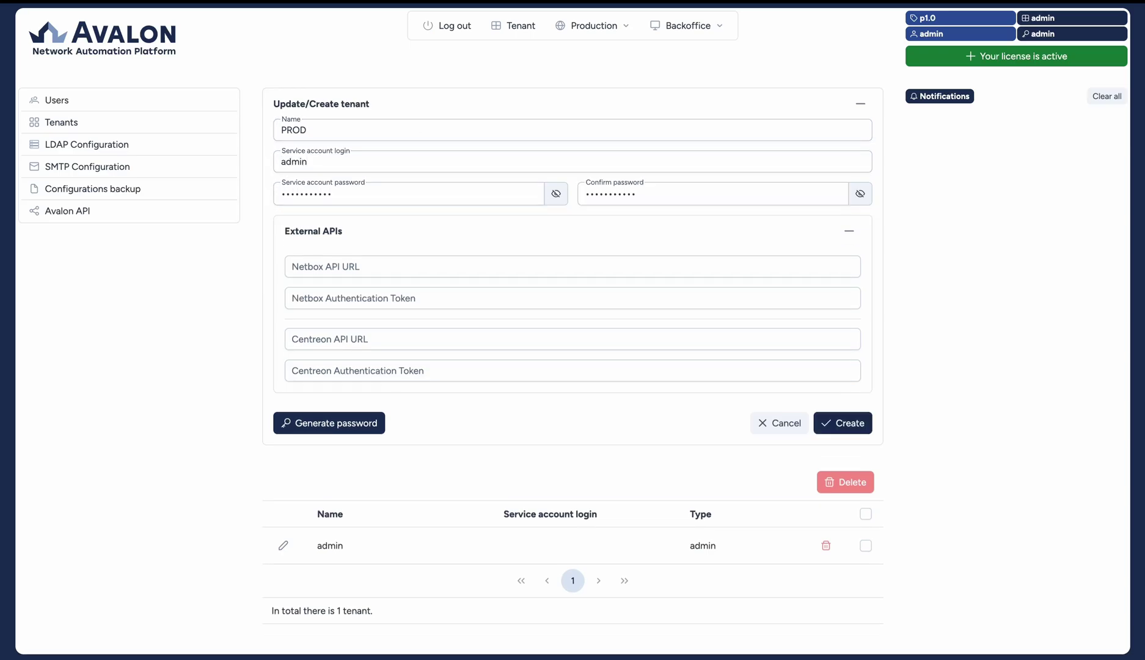
- Enter the Netbox API URL and authentication token, and create the PROD tenant
click(360, 266)
text(http://)
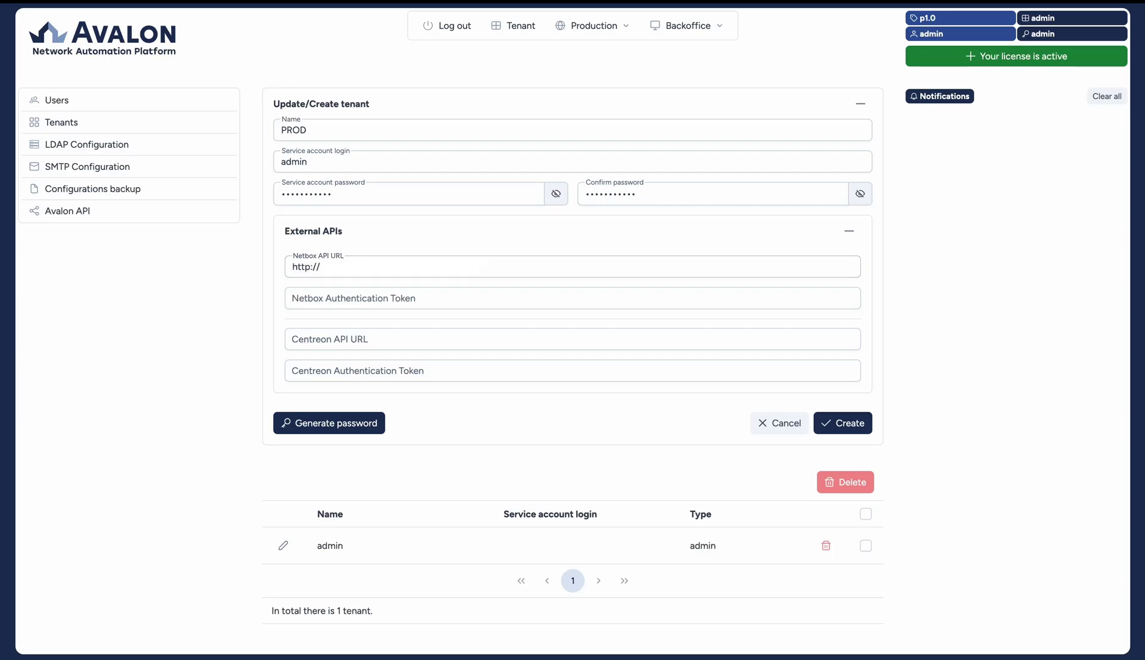
click(359, 306)
text(311fb)
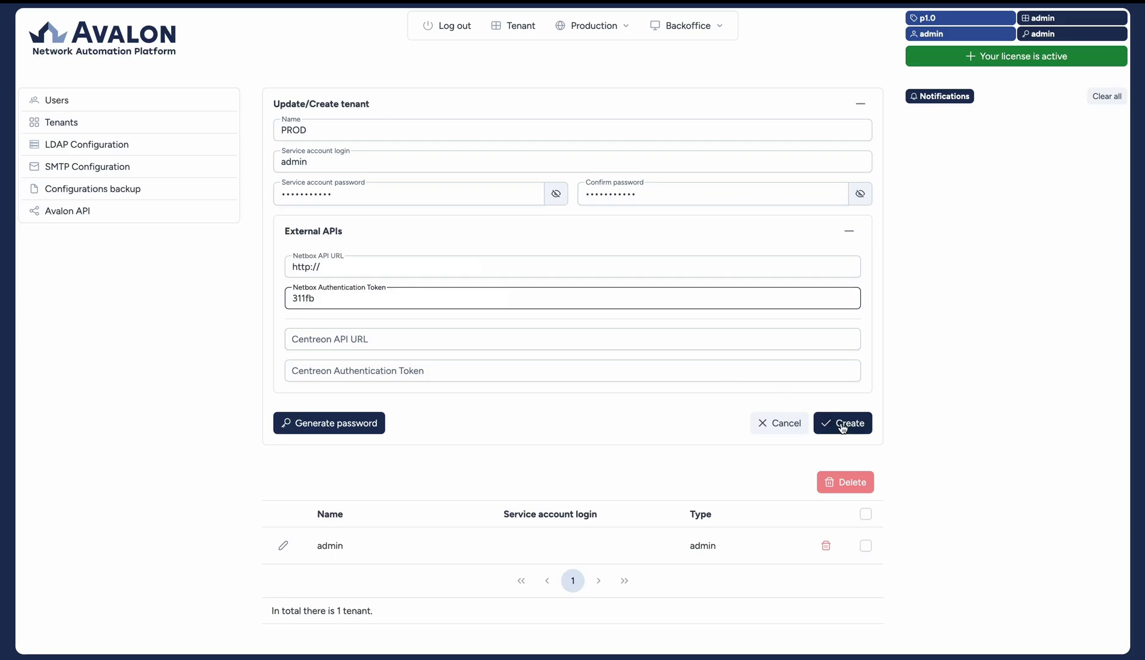
click(841, 428)
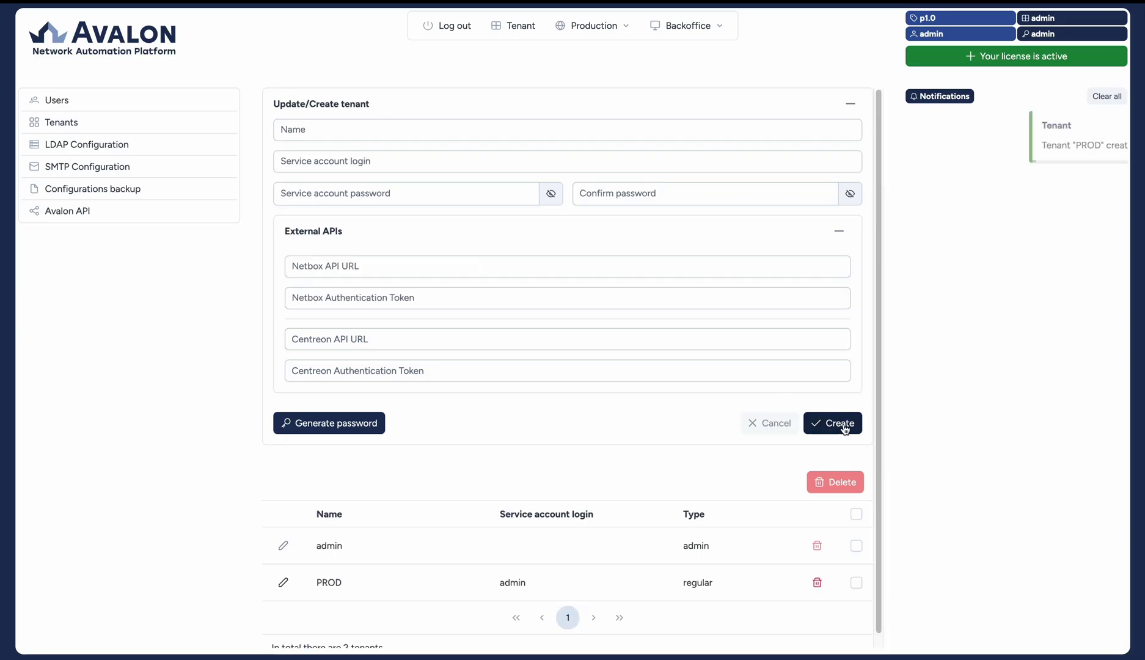
- Map PROD device types: dc_core_switch→datacenter_core, l2_access_switch→lan_access, l2_aggregation_switch→lan_aggregation, l3_core_switch→lan_core, router→lan_router; core default lan_core
click(284, 583)
scroll(516, 352, down, 4)
click(639, 321)
click(696, 427)
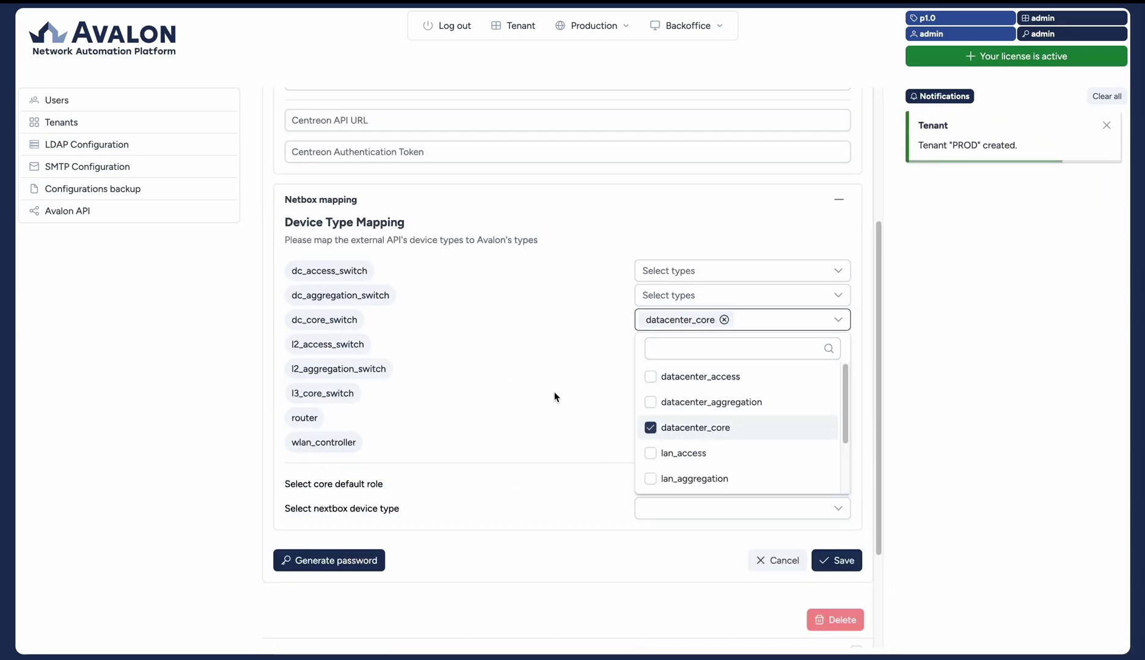
click(672, 344)
scroll(702, 427, down, 2)
click(682, 402)
click(671, 368)
click(694, 526)
click(672, 392)
scroll(702, 489, down, 2)
click(672, 495)
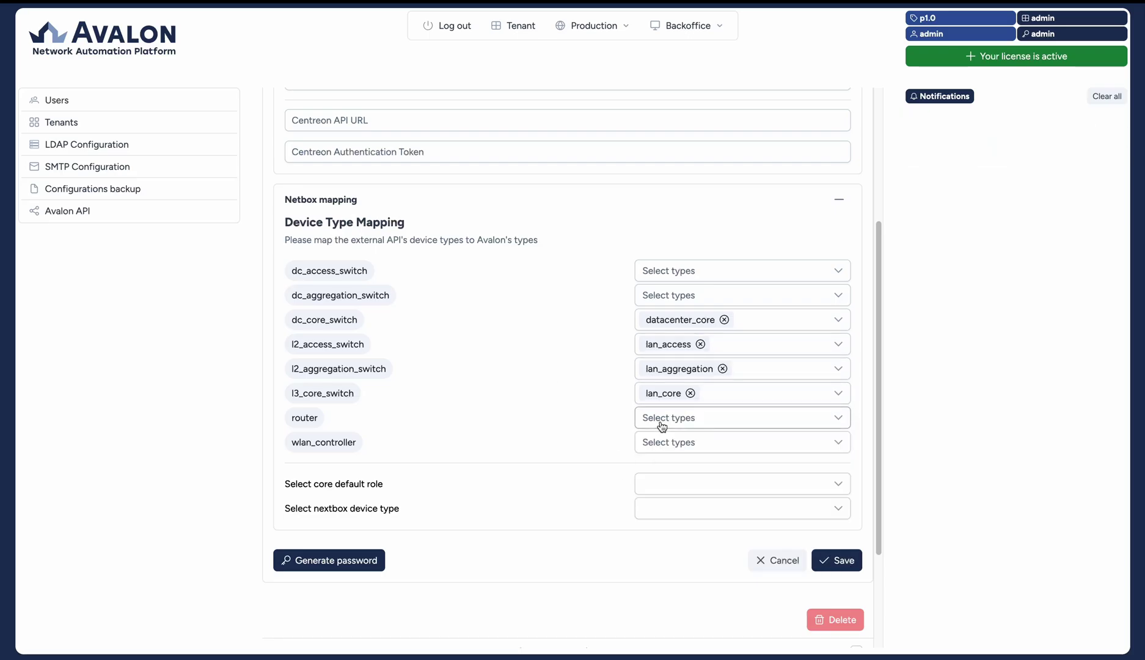
click(661, 426)
click(727, 550)
click(672, 483)
click(672, 603)
- Save the PROD tenant, then enter a new local user's username, e-mail and password
click(836, 560)
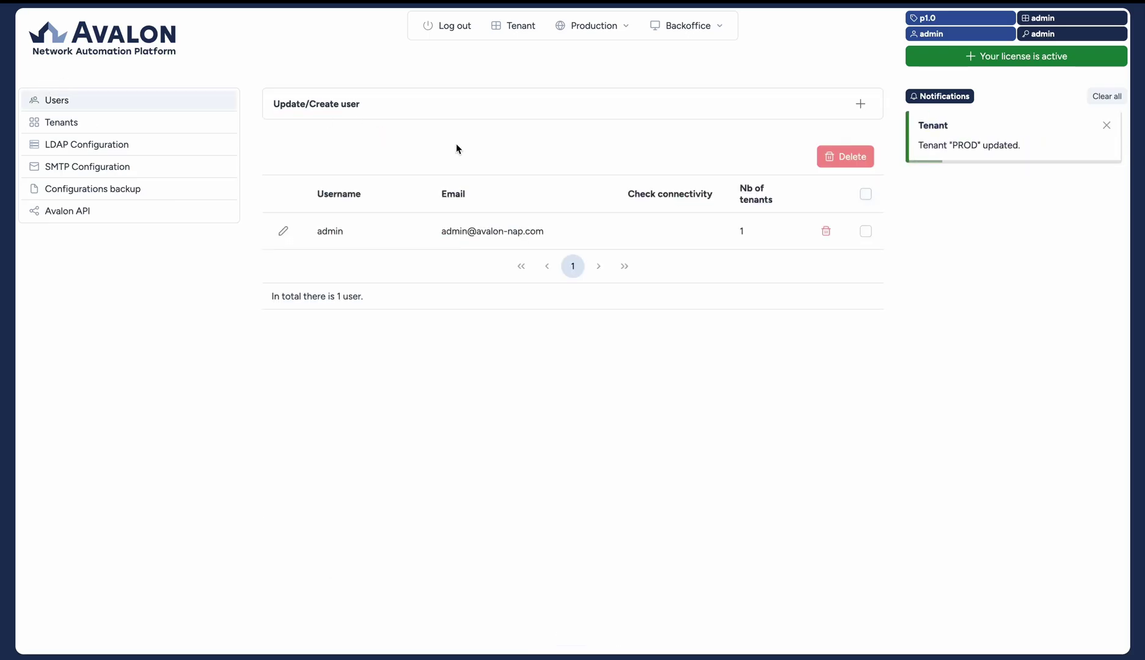
click(451, 105)
click(340, 197)
key(Tab)
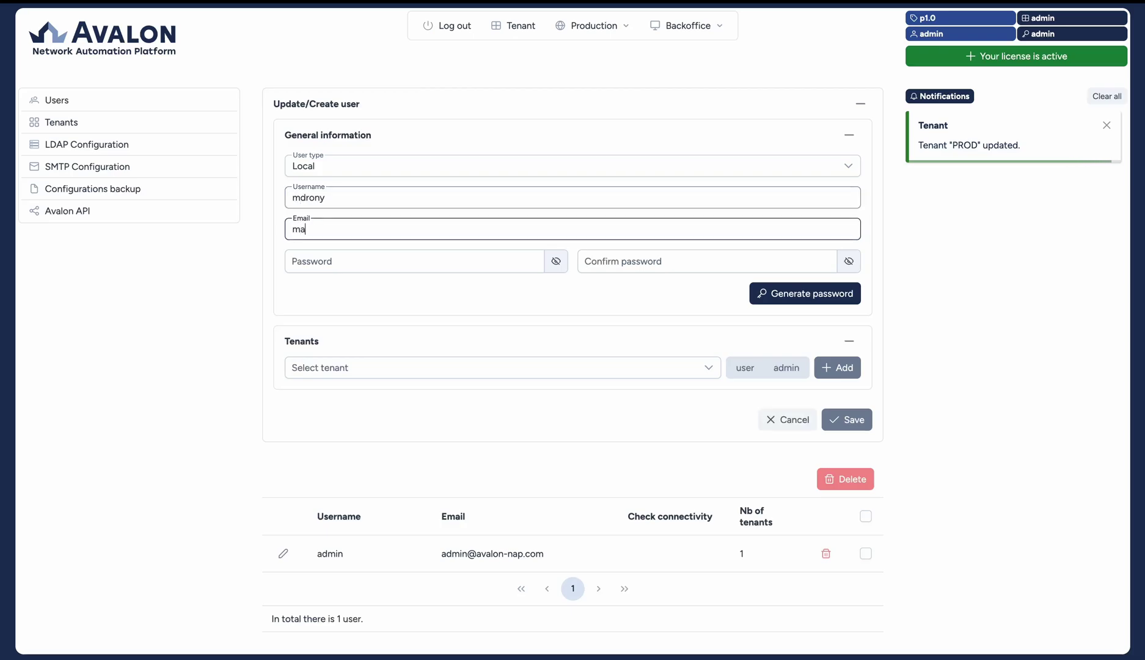
key(Tab)
text(************)
key(Tab)
text(**)
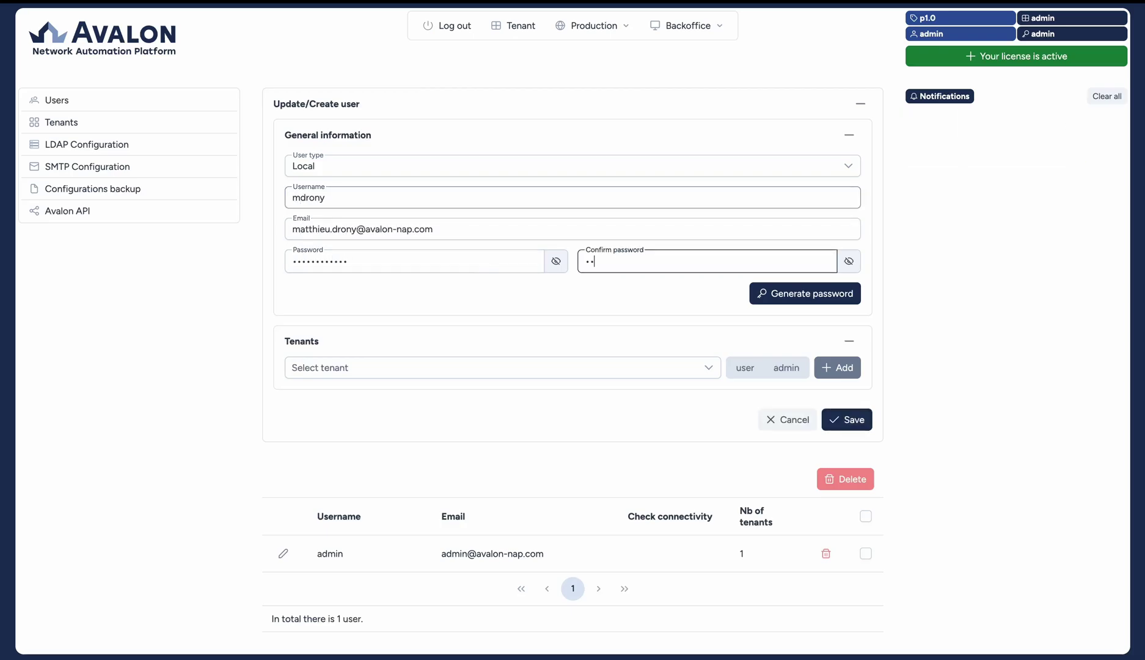
text(**********)
- Grant the new user the admin tenant with admin role plus the PROD tenant, and save
click(422, 369)
click(308, 422)
click(785, 367)
click(836, 367)
click(489, 367)
click(309, 435)
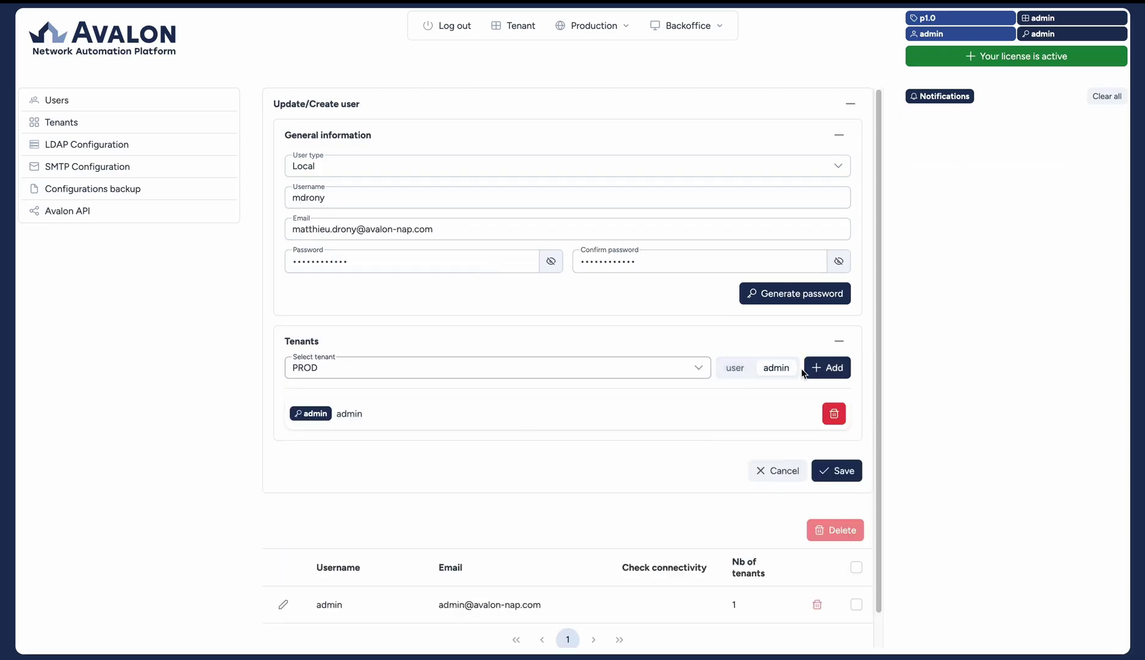
click(836, 470)
- Log out, sign back in as the new user, and connect to tenant PROD
click(446, 25)
click(590, 99)
key(Tab)
text(************)
key(Return)
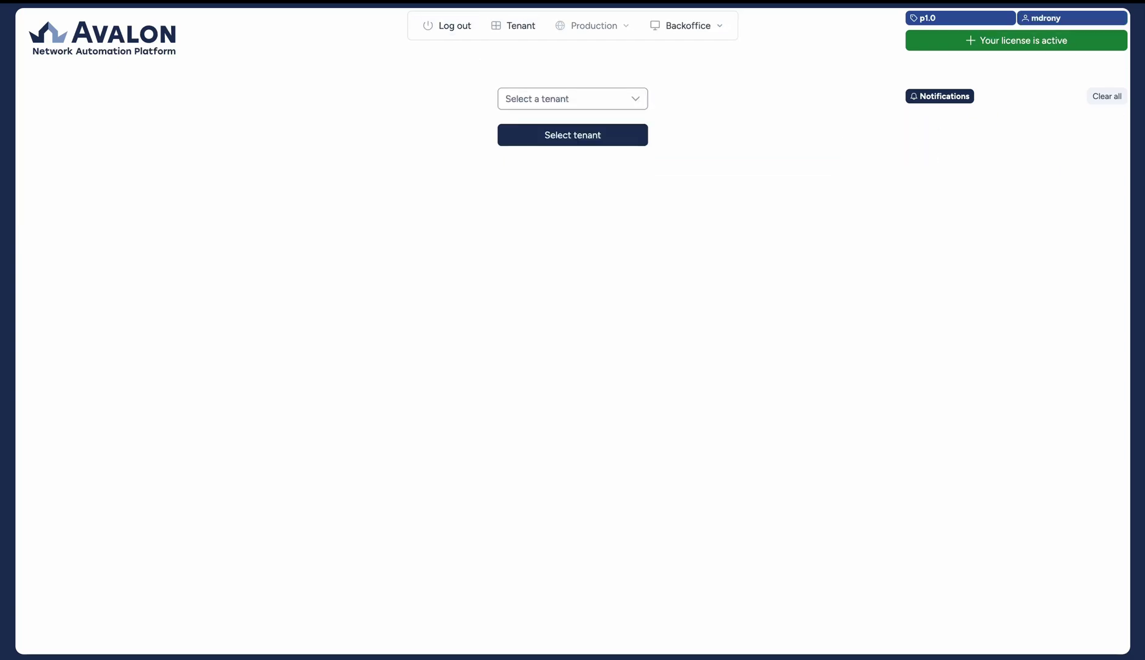
click(572, 98)
click(572, 122)
- Create site SITE1 and launch AutoDiscovery on it
click(577, 138)
click(286, 108)
text(SITE1)
key(Return)
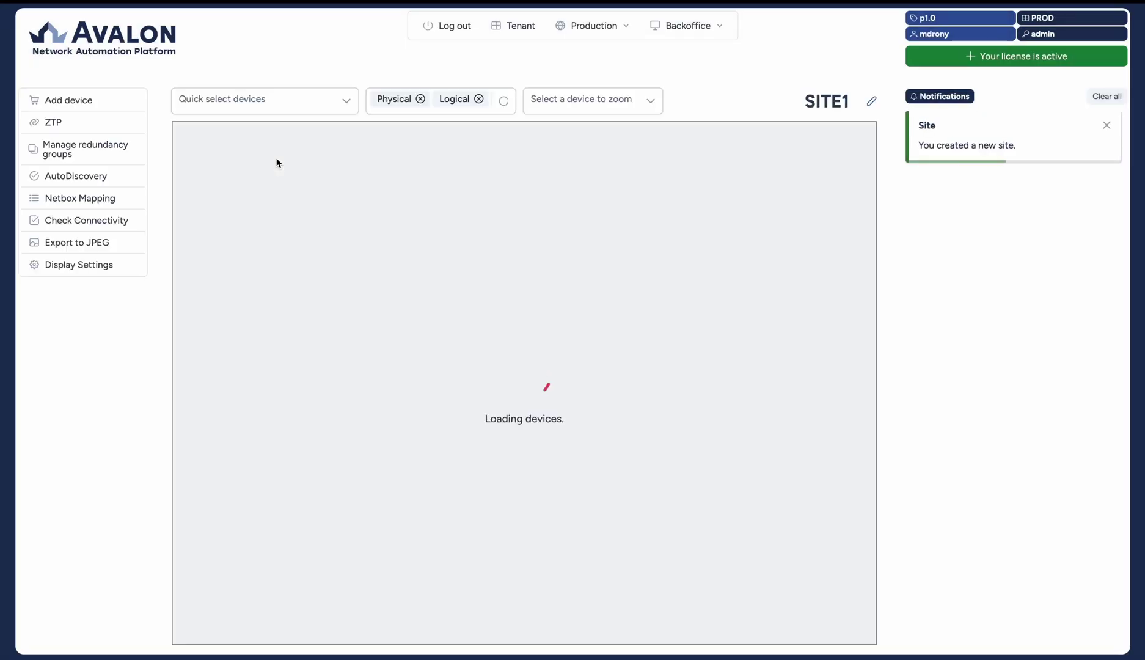
click(76, 176)
click(916, 606)
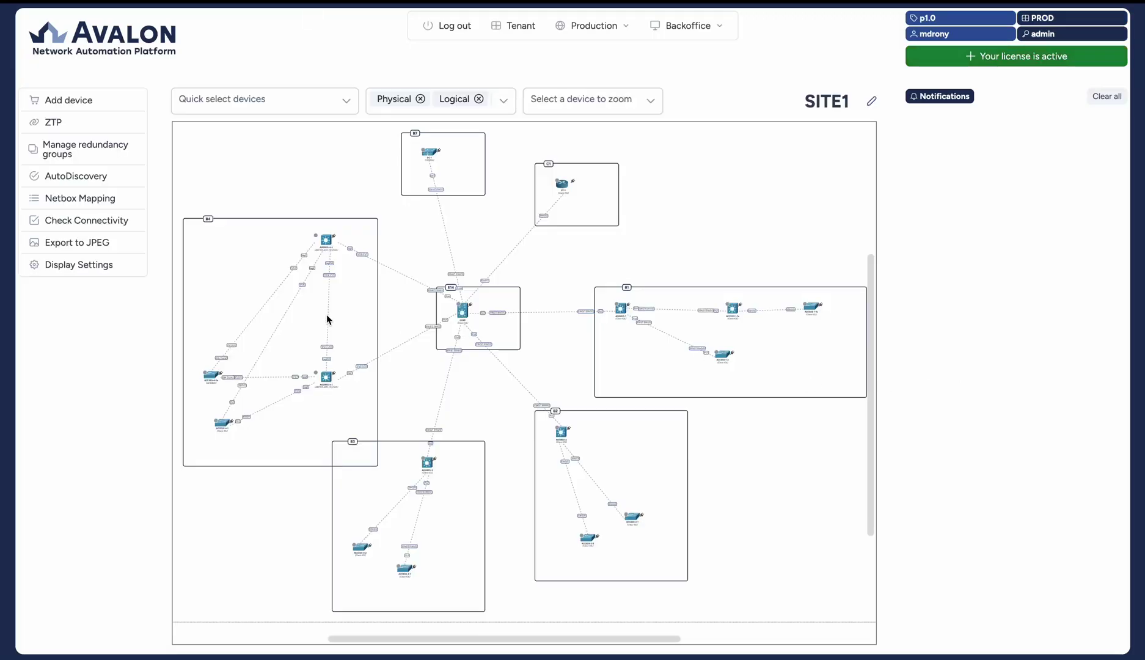
- Move ACCESS-4-2a and ACCESS-4-1 up in group B4, and run 'show vers' on the CORE device's terminal
drag(204, 318, 209, 214)
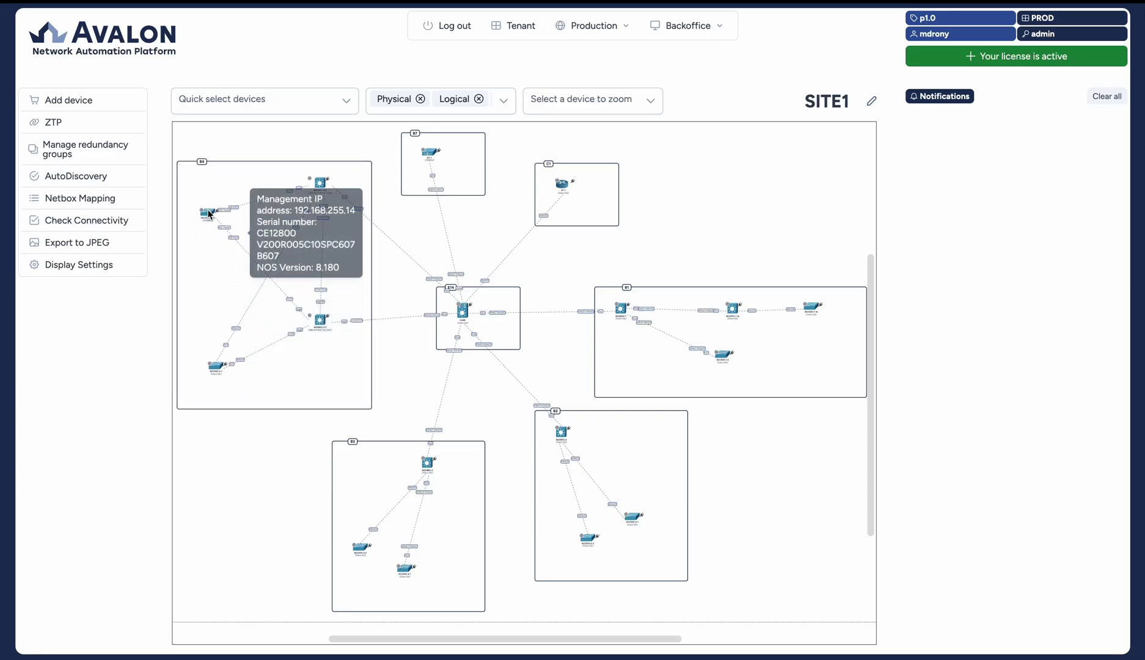
drag(216, 365, 217, 349)
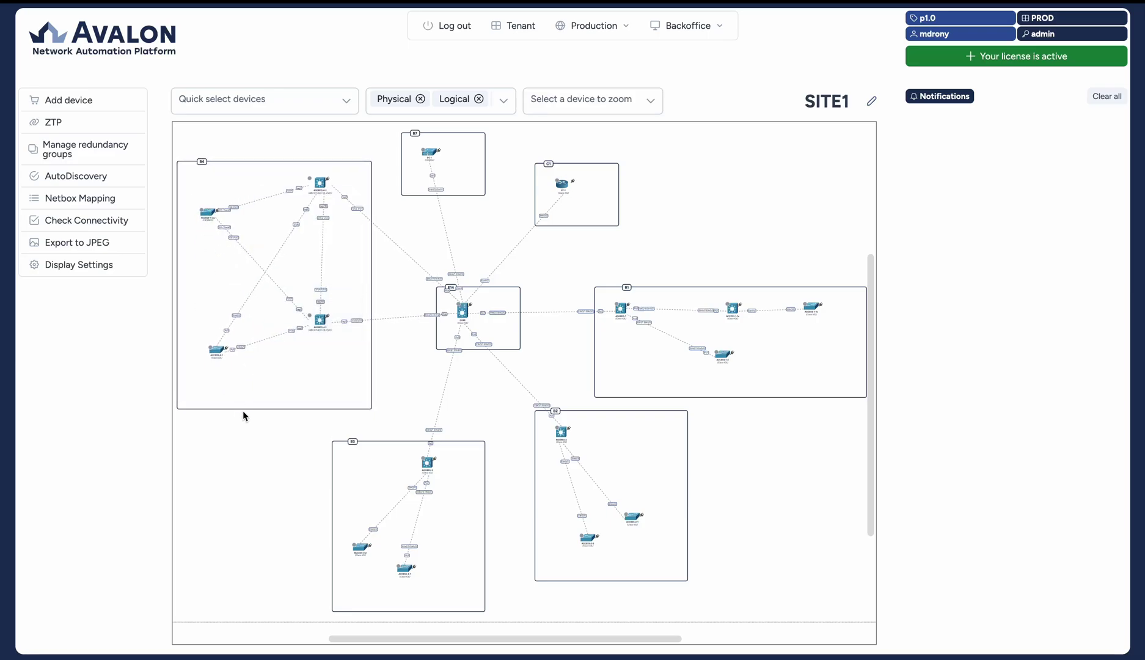
right_click(469, 310)
mouse_move(567, 327)
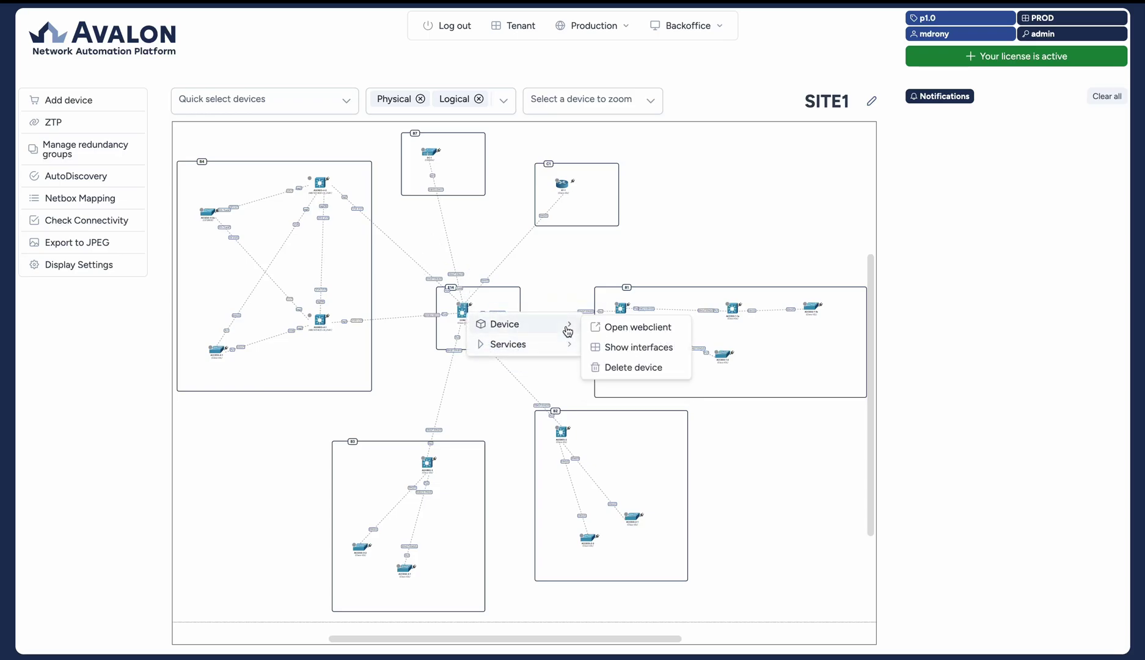
click(625, 328)
drag(386, 184, 472, 153)
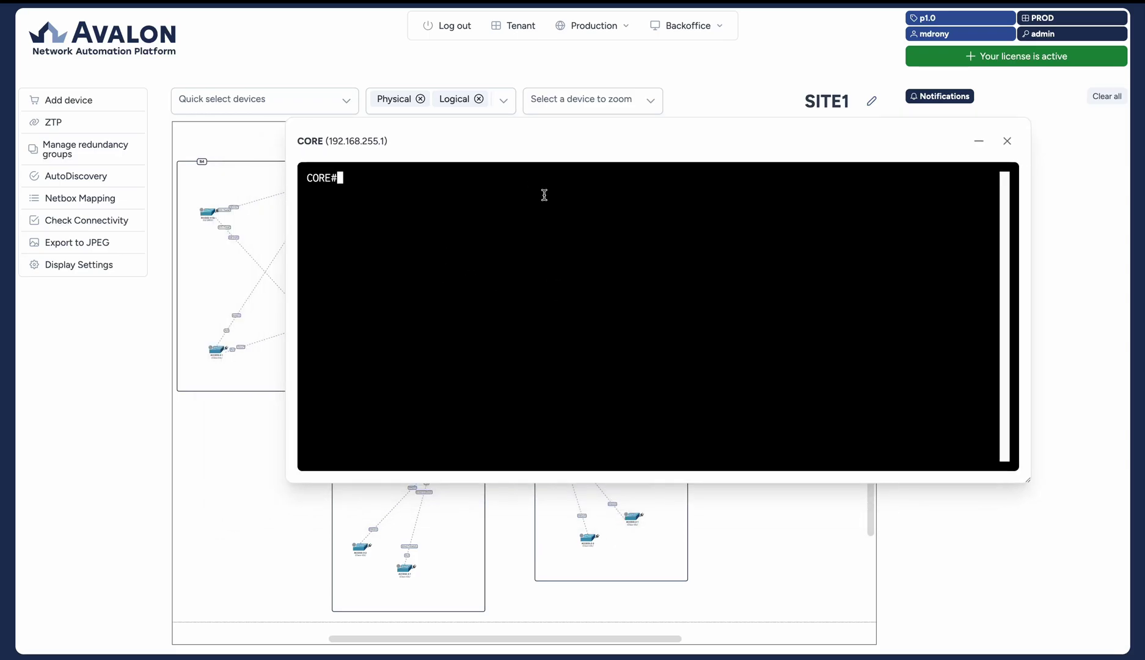
text(show vers)
key(Return)
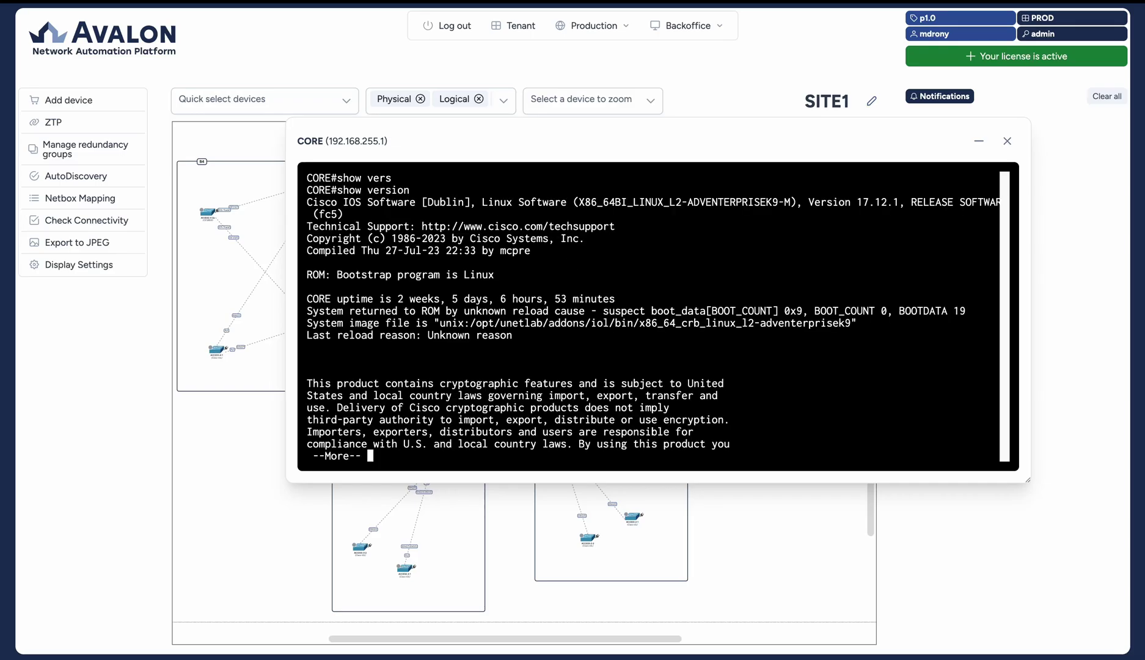
click(1006, 141)
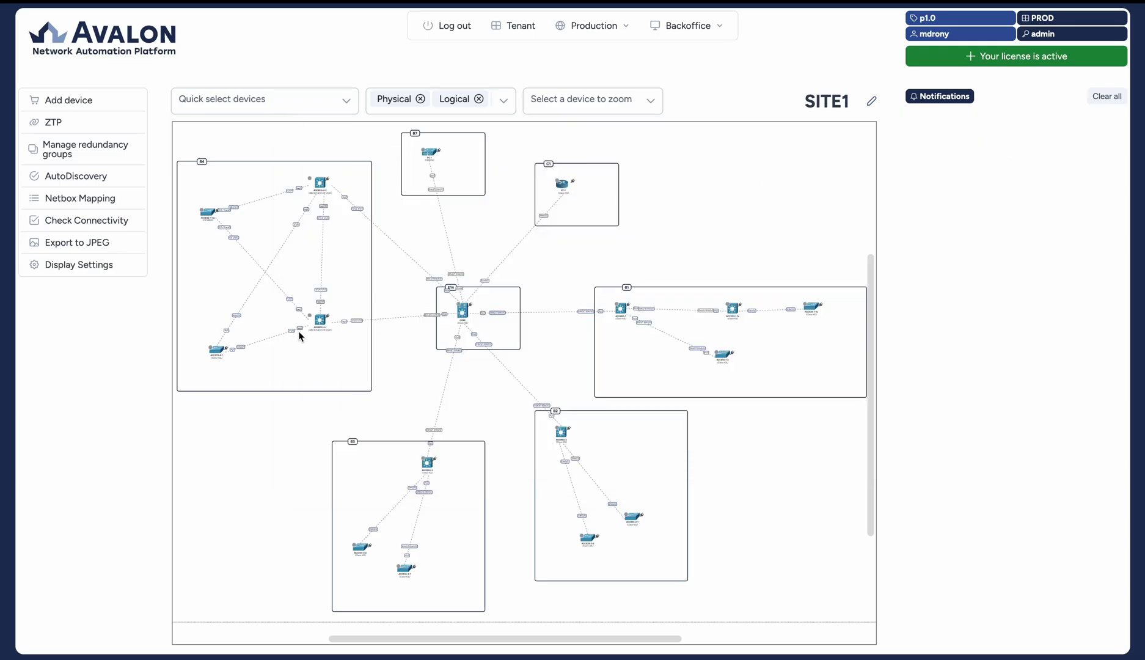
- Run 'show version' on AGGREG-4-2 through its web terminal and close it
right_click(318, 184)
mouse_move(335, 200)
click(483, 200)
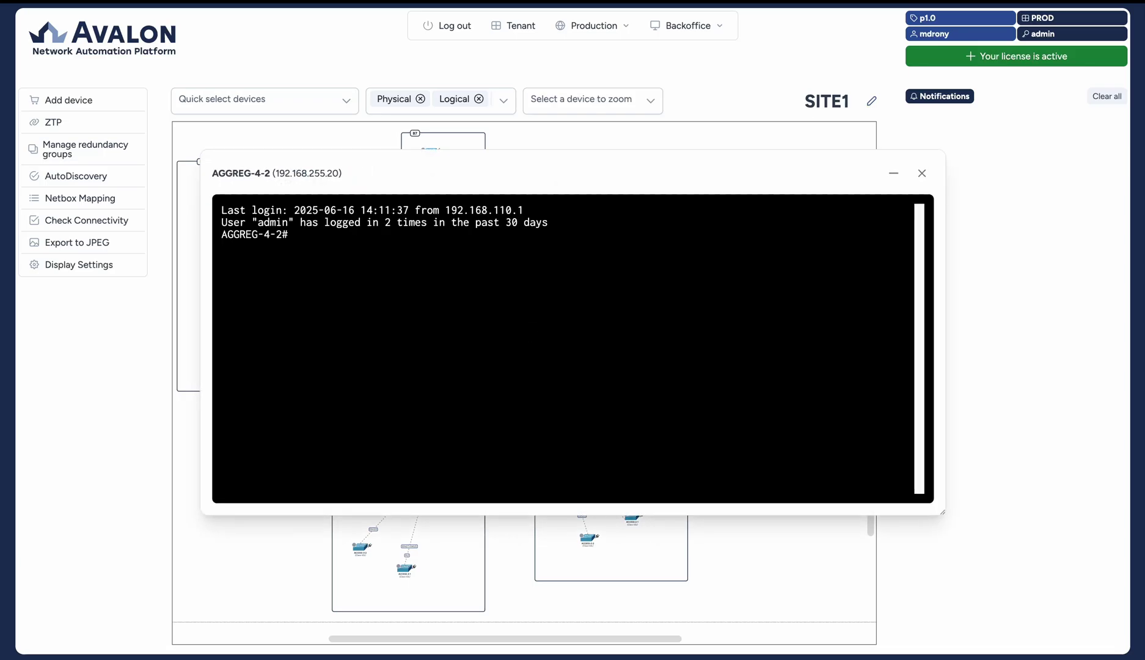
text(show version)
key(Return)
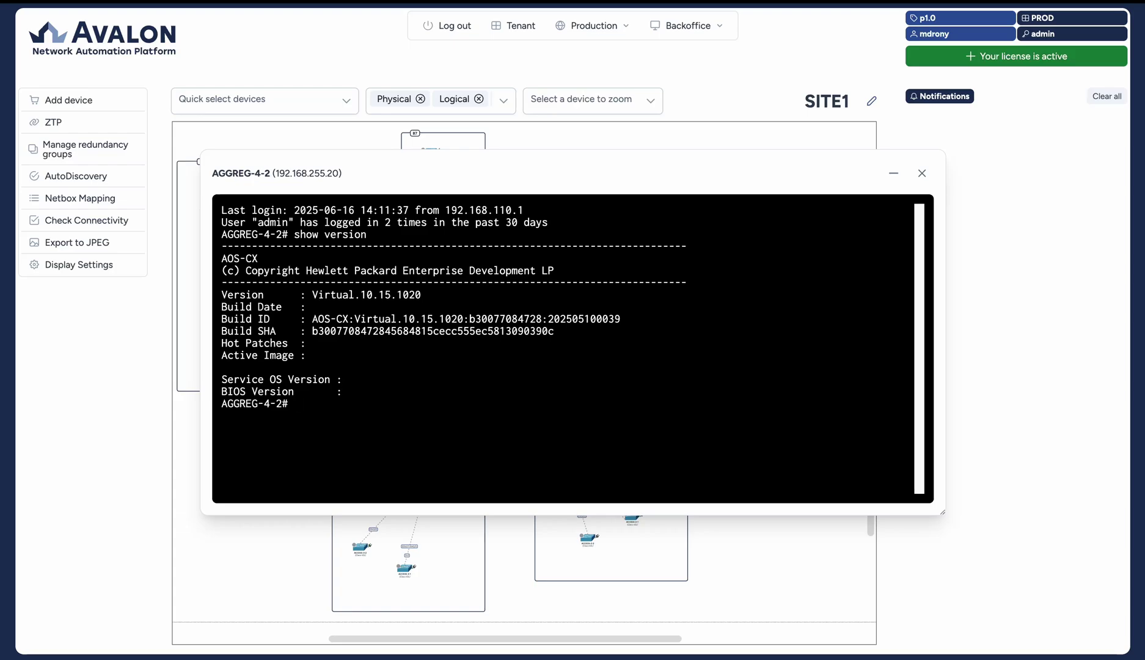
click(922, 173)
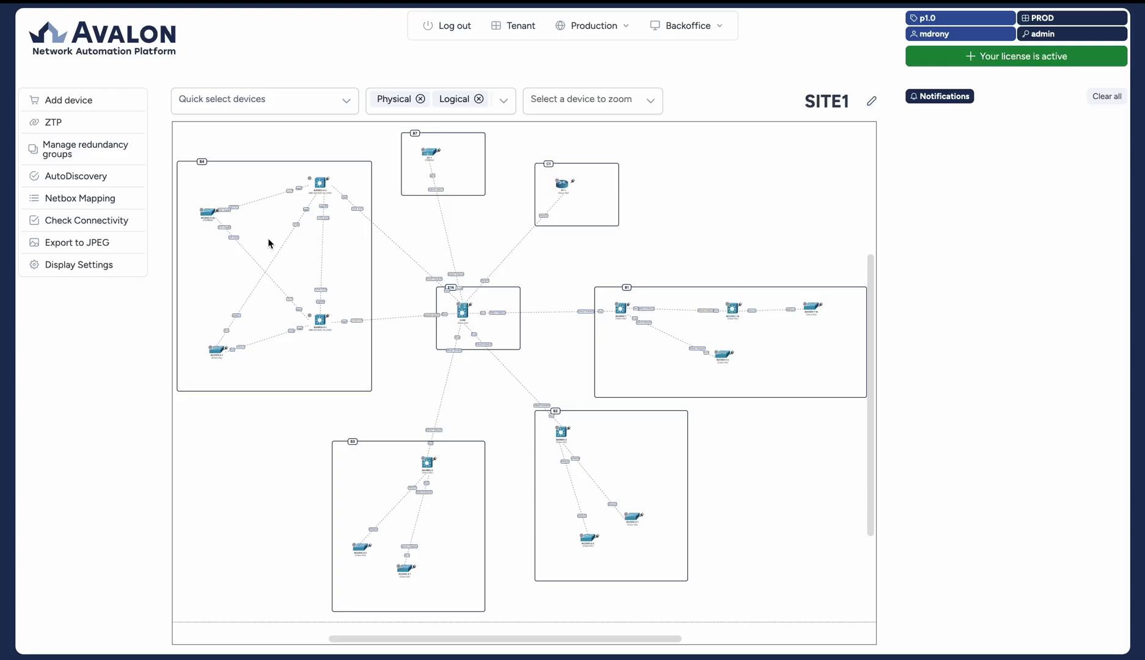
- Run 'display version' on ACCESS-4-2a's web terminal and close the session
right_click(208, 213)
click(331, 228)
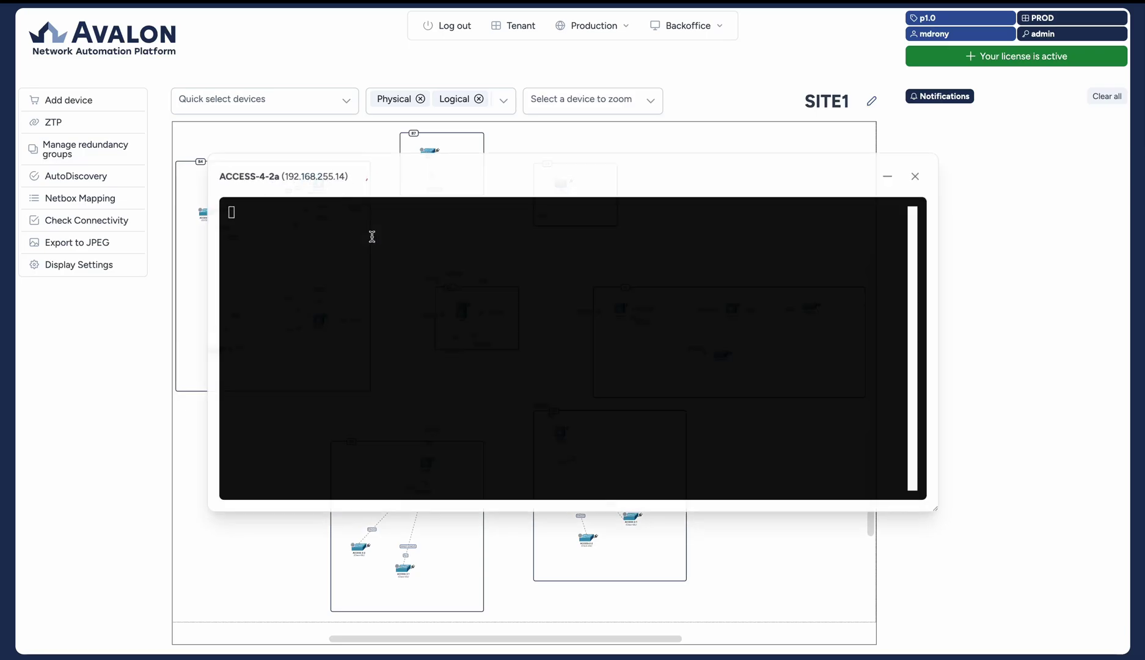
text(display vers)
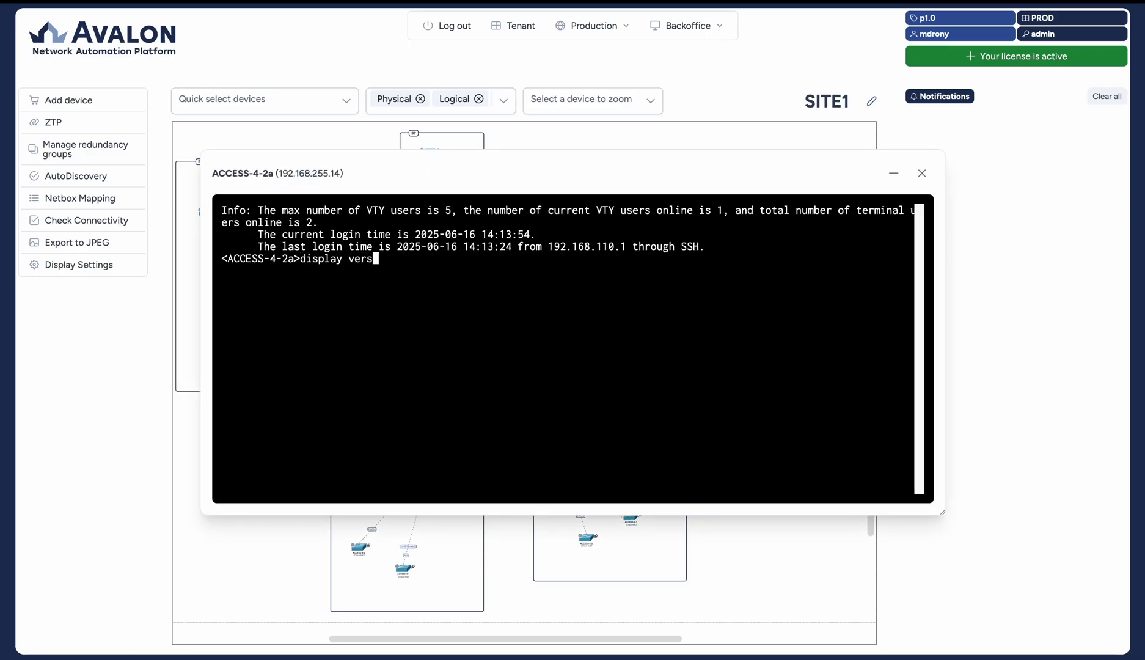
key(Tab)
key(Return)
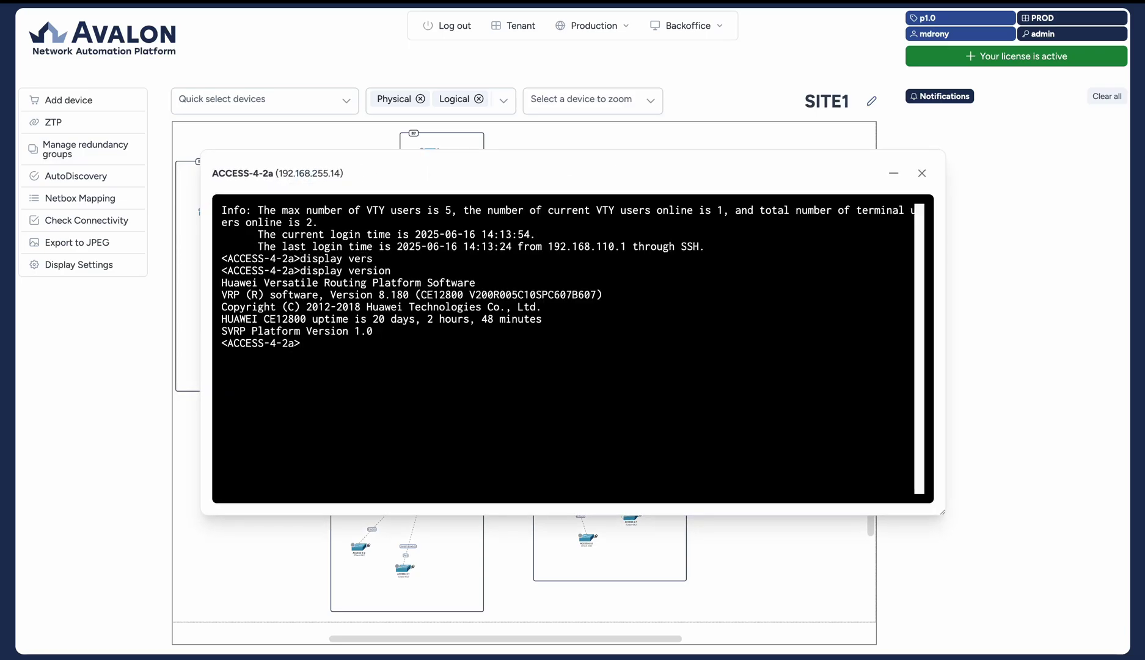
click(921, 176)
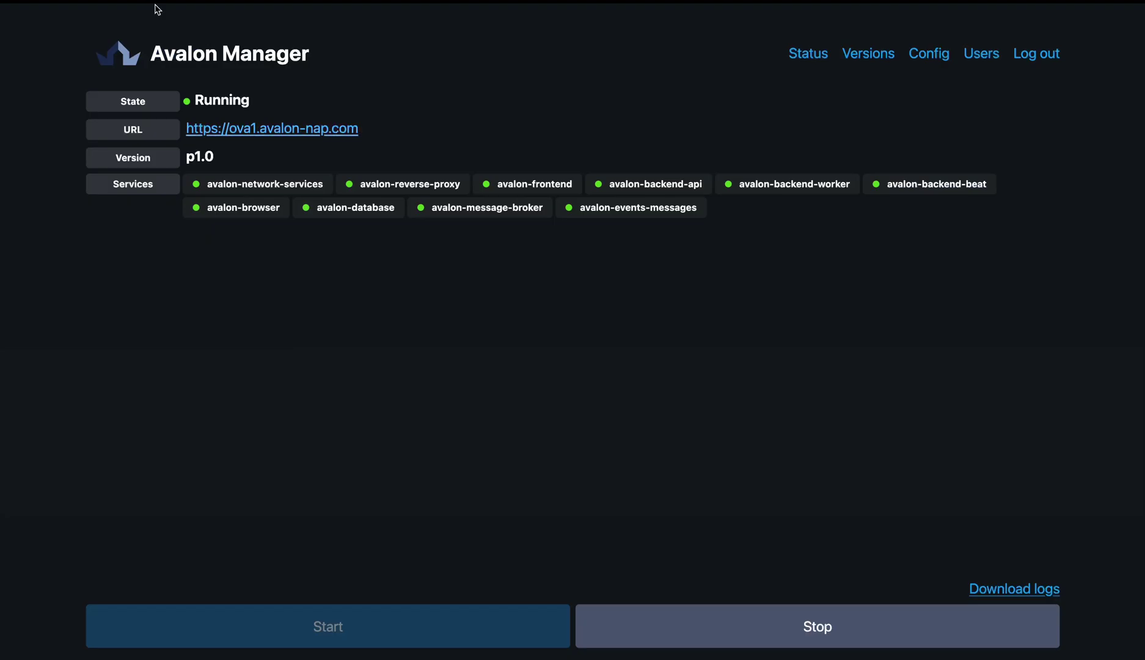
- Upload avalon-nap-p1.1.tar as version p1.1 and dismiss the image pull results
click(864, 56)
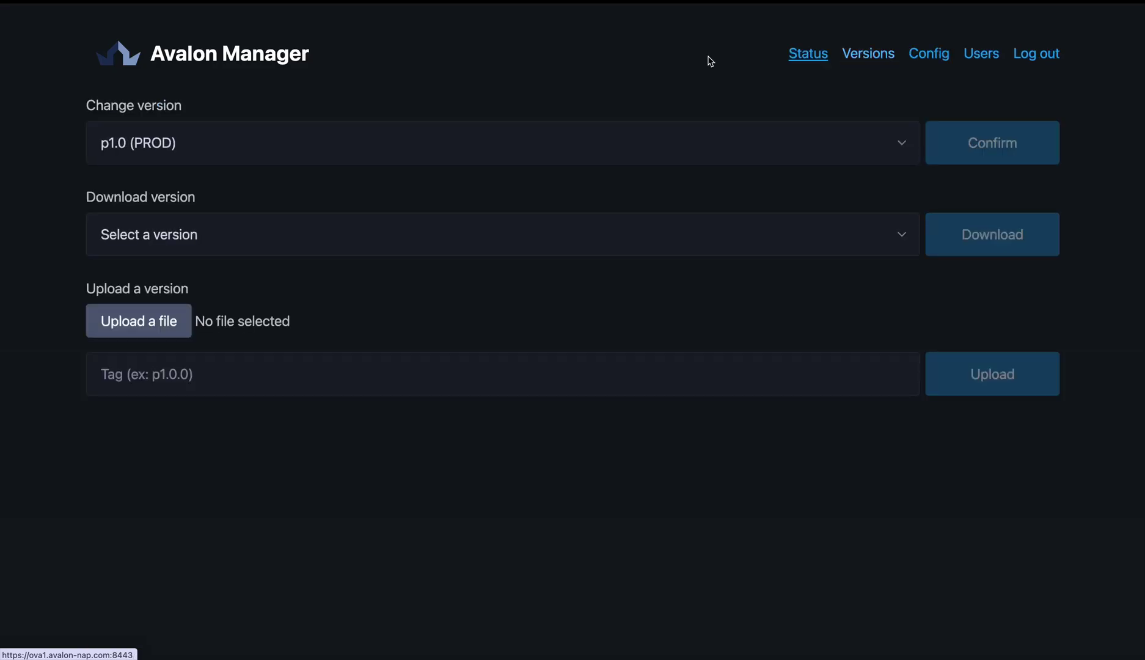
click(134, 322)
double_click(267, 75)
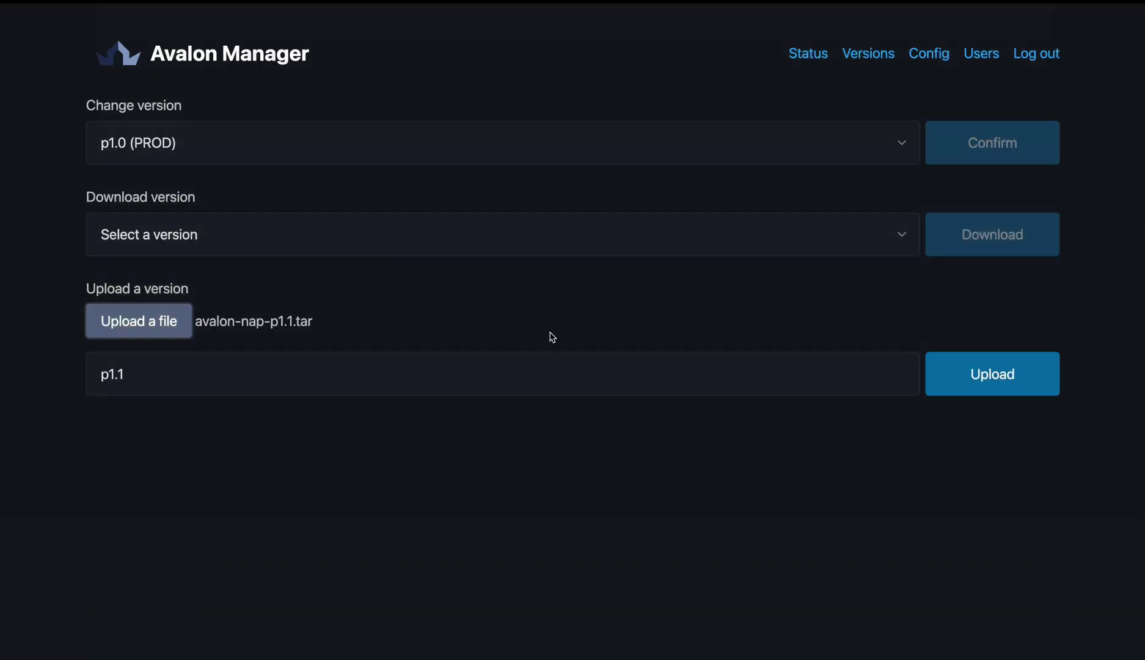
click(1000, 385)
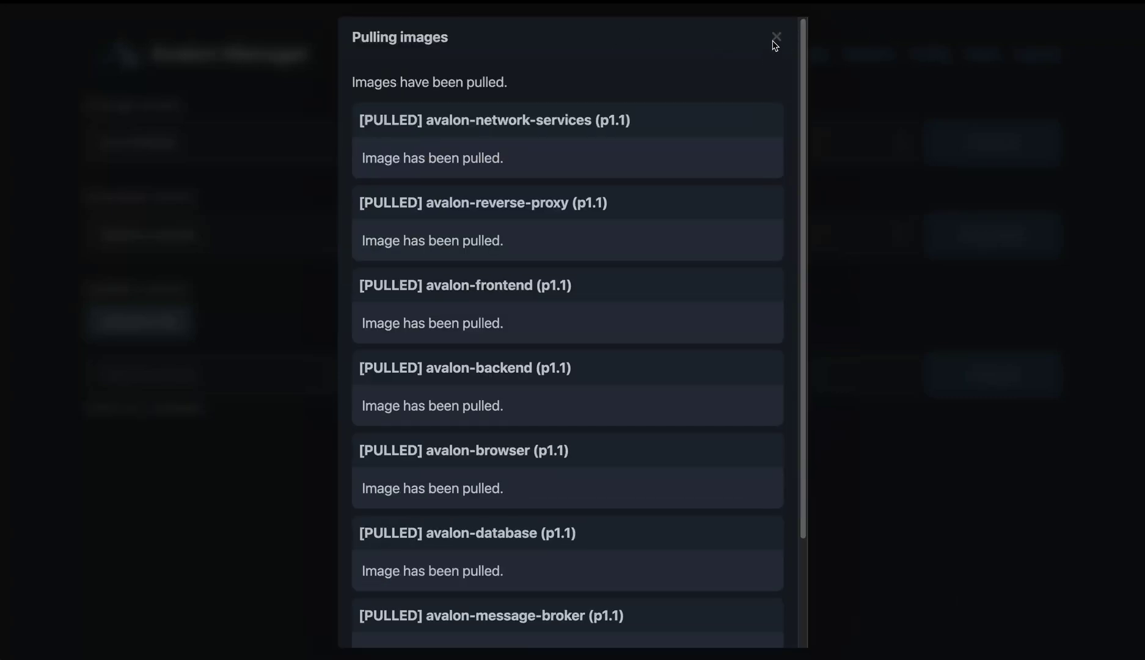
click(775, 37)
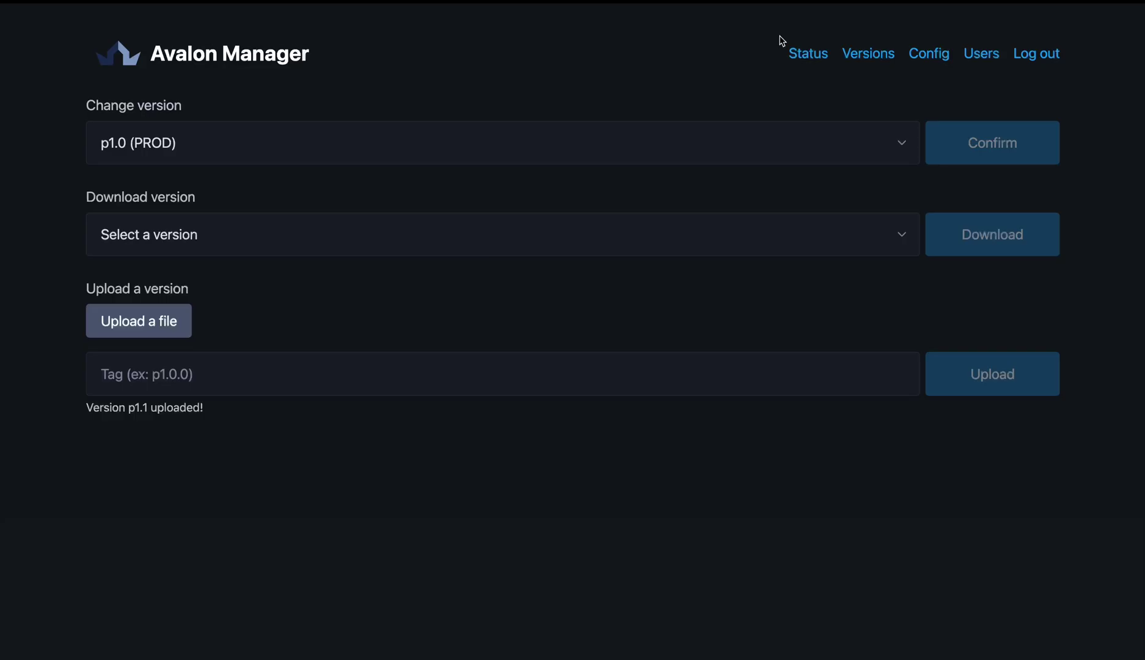
- Select p1.1 as the version to run, confirm, and return to the status page
click(245, 147)
click(245, 122)
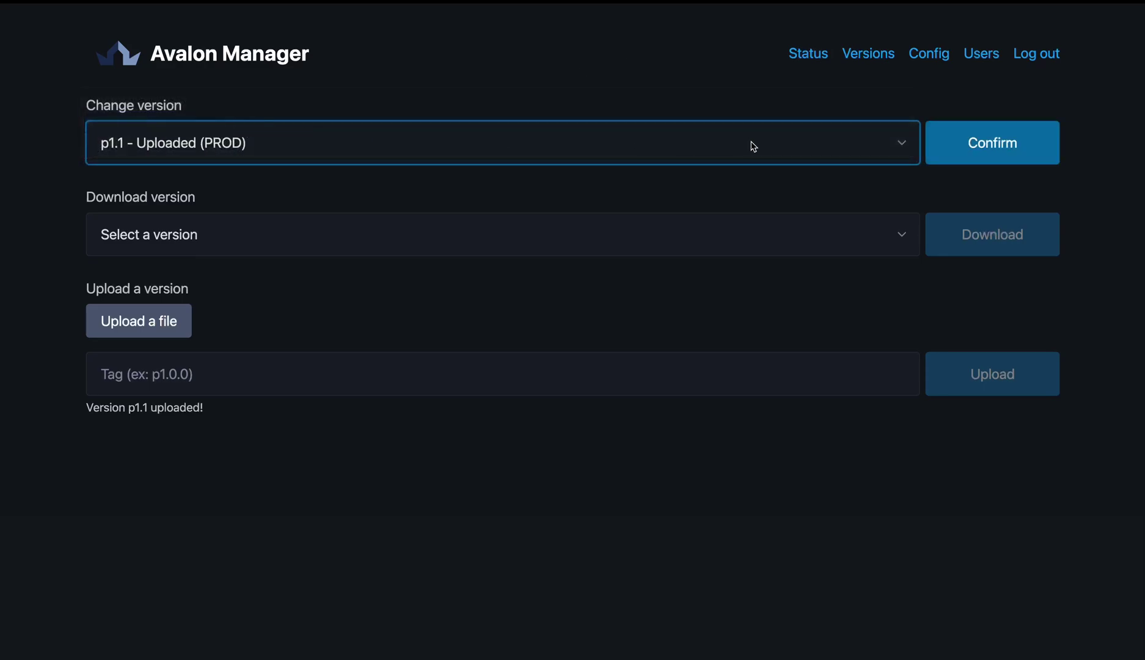
click(988, 146)
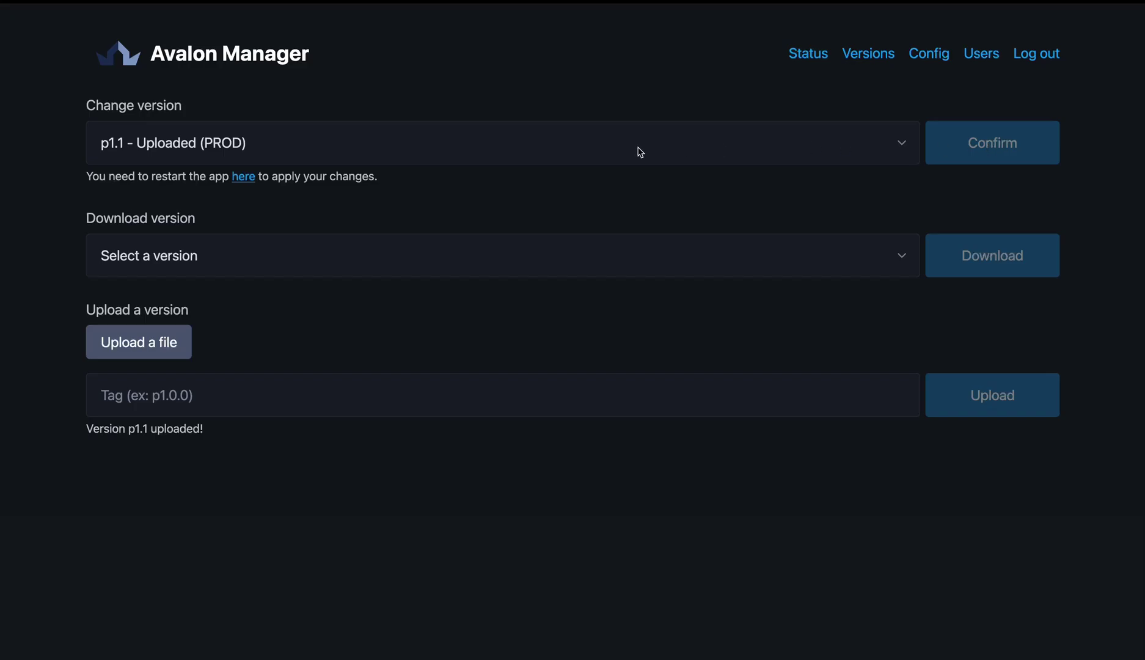
click(243, 177)
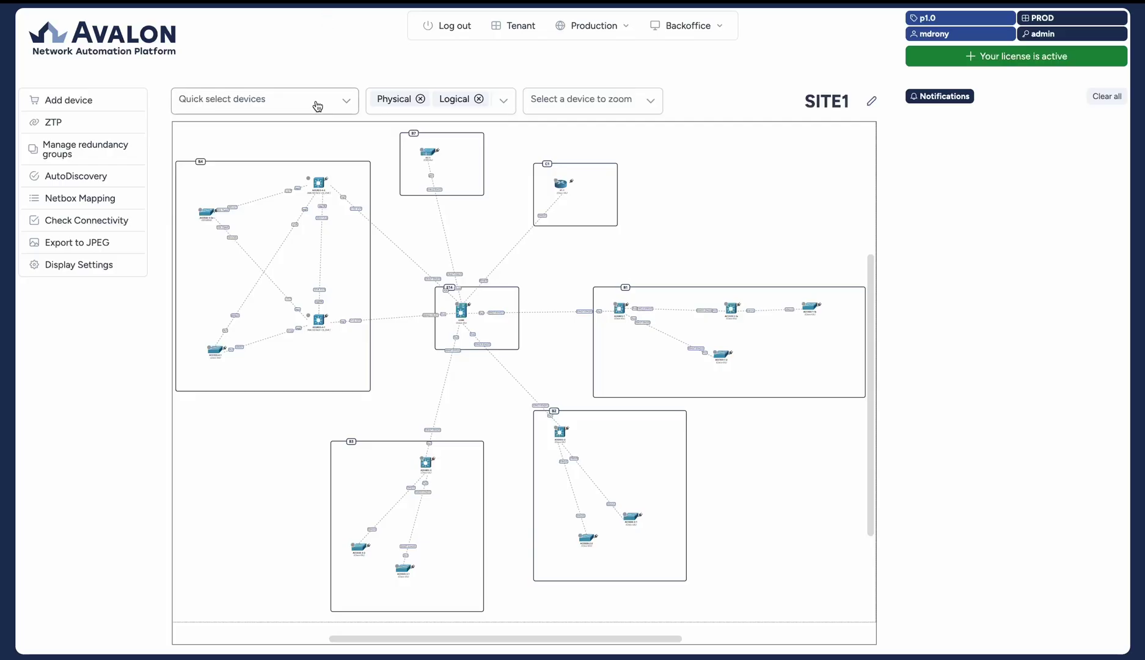
- Launch a Running-configuration backup for all device types on the SITE1 map
click(318, 102)
click(186, 132)
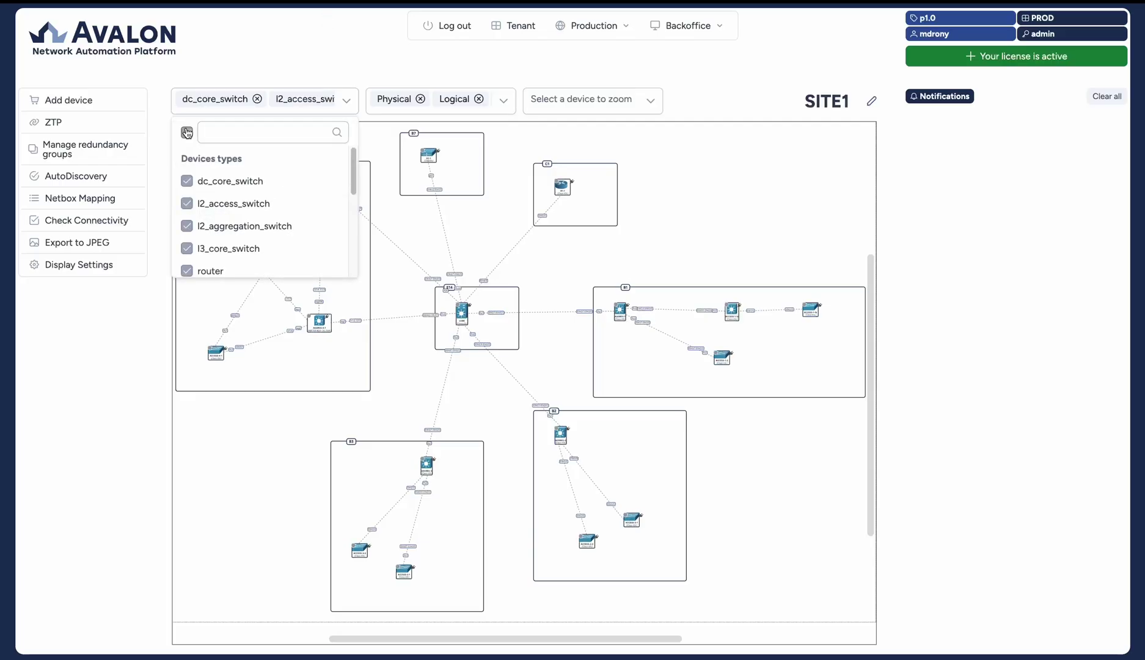
right_click(388, 264)
mouse_move(458, 273)
mouse_move(585, 281)
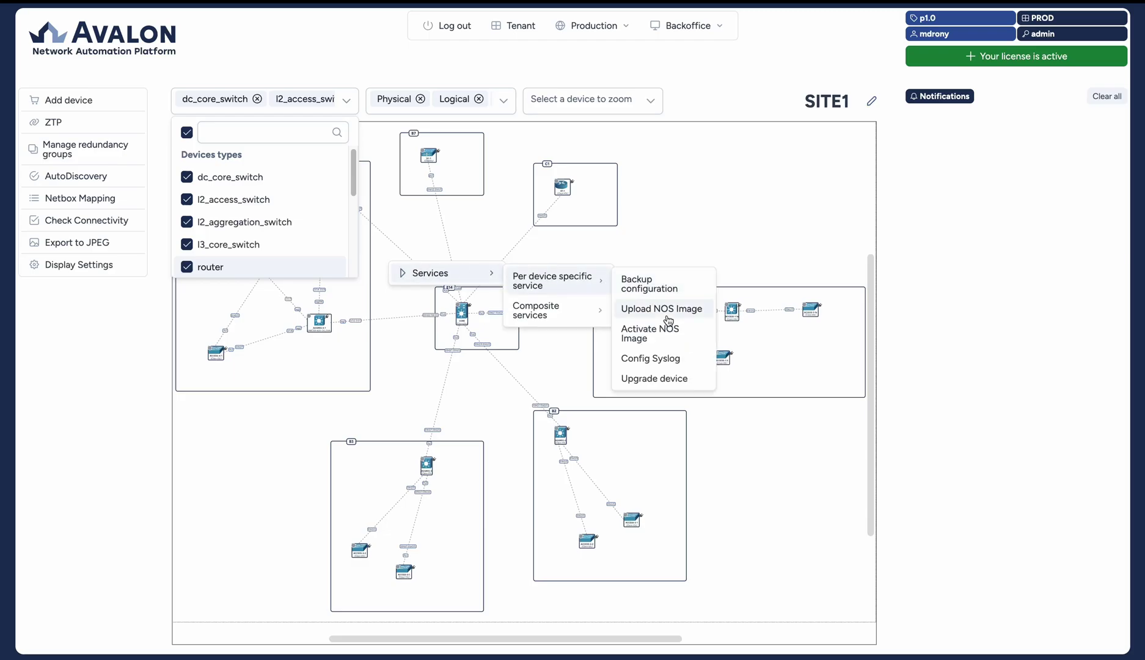
click(647, 286)
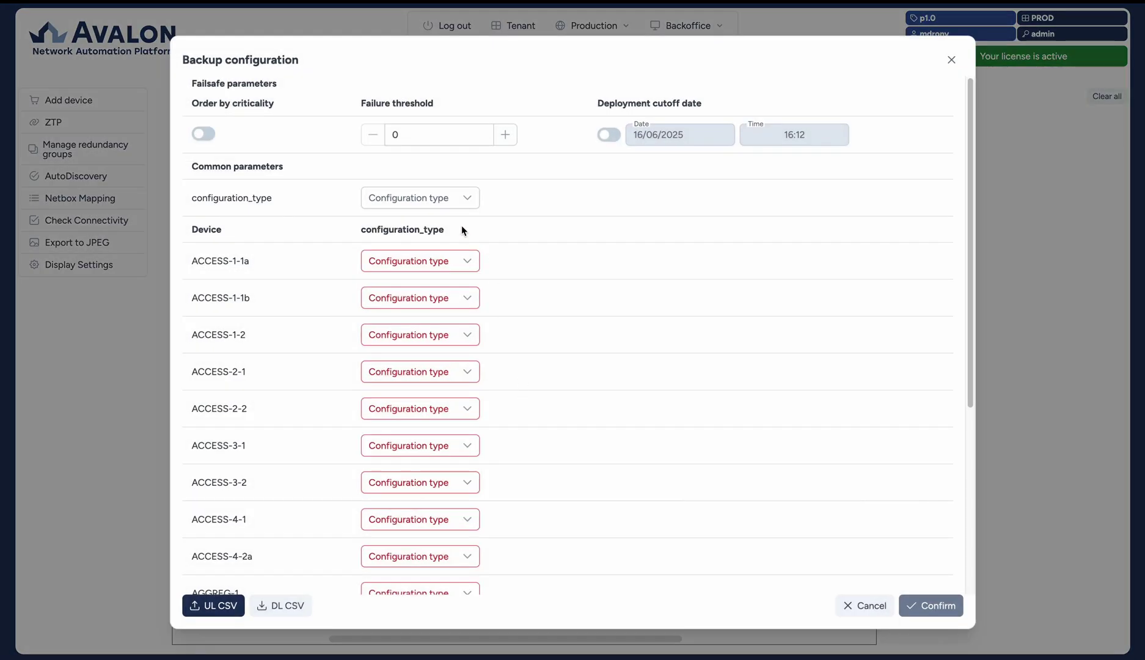
click(441, 202)
click(392, 273)
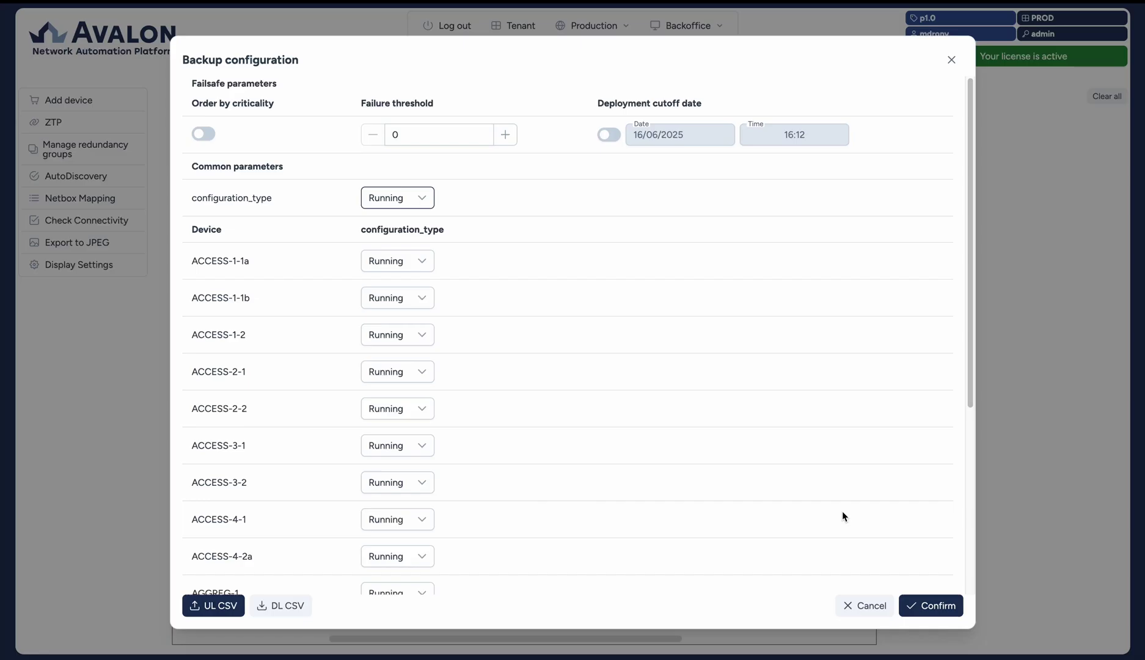
click(928, 606)
- Check the transaction audit under Production, then attempt to stop the Avalon application
click(595, 26)
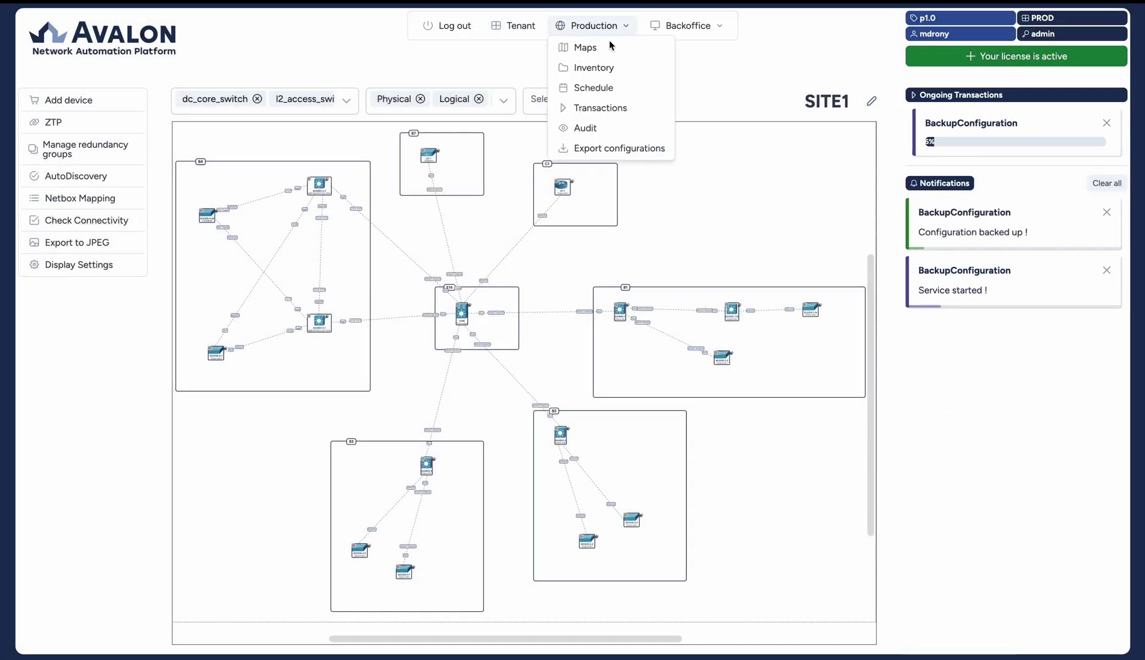
click(609, 127)
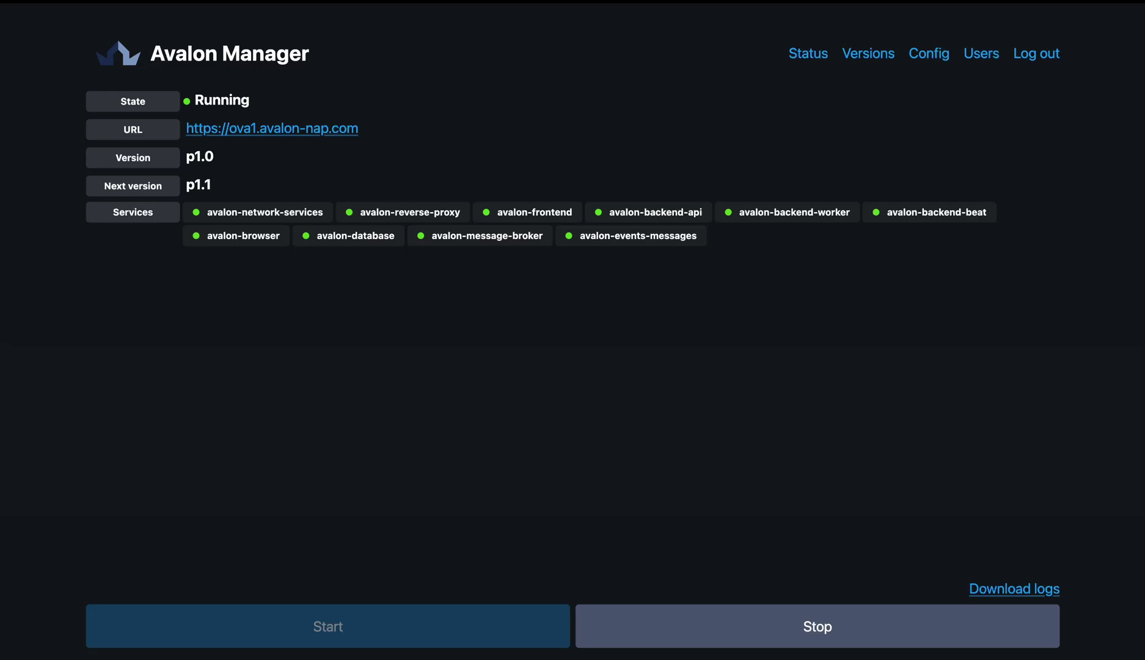
click(719, 630)
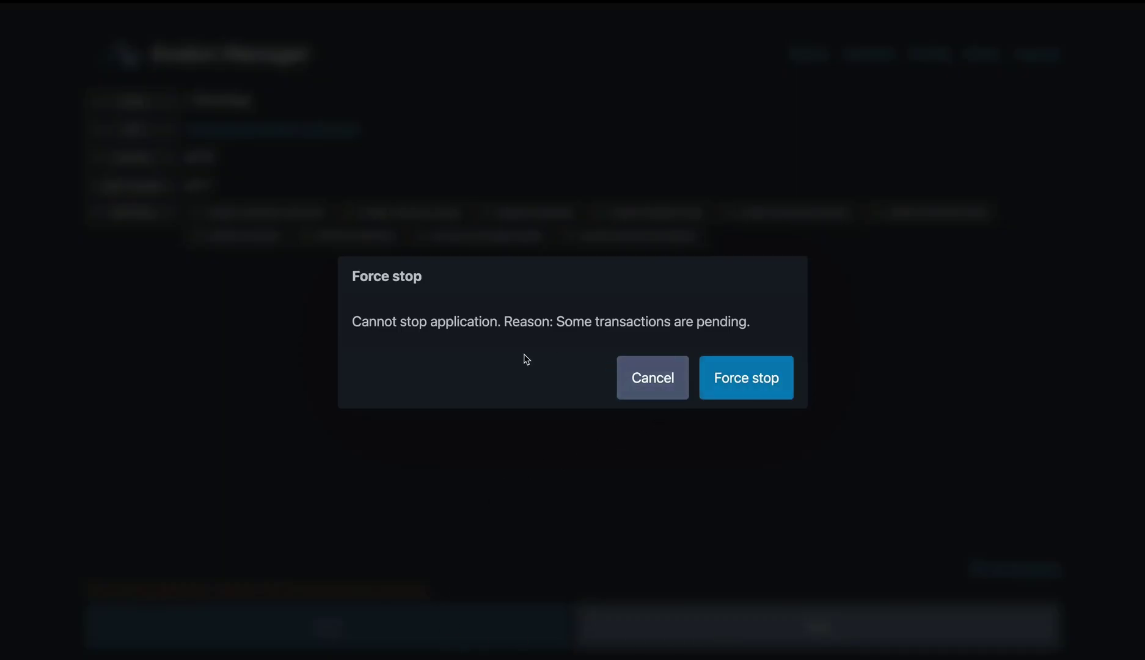
- Cancel the force-stop warning, stop the application, and start it again on p1.1
triple_click(450, 323)
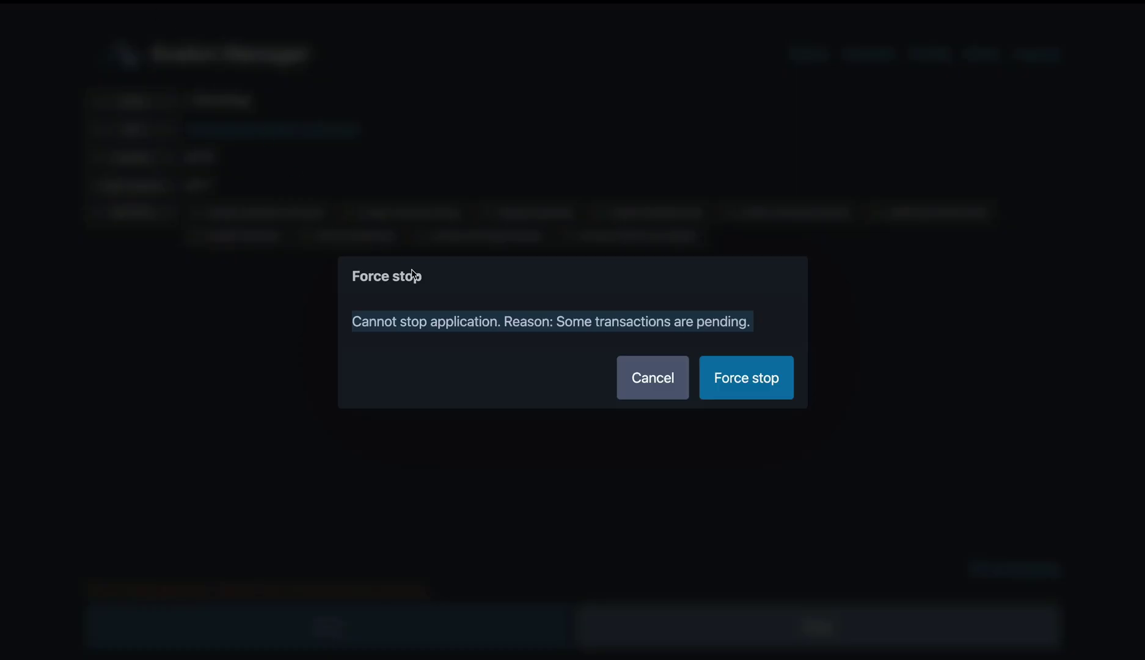
click(623, 379)
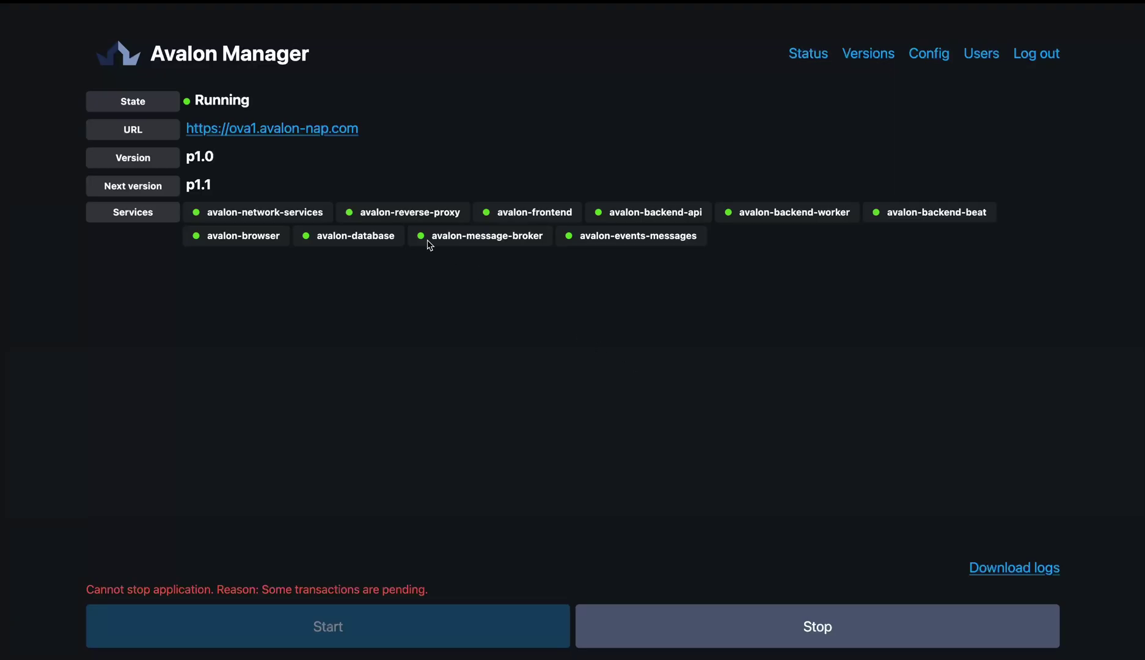
click(798, 634)
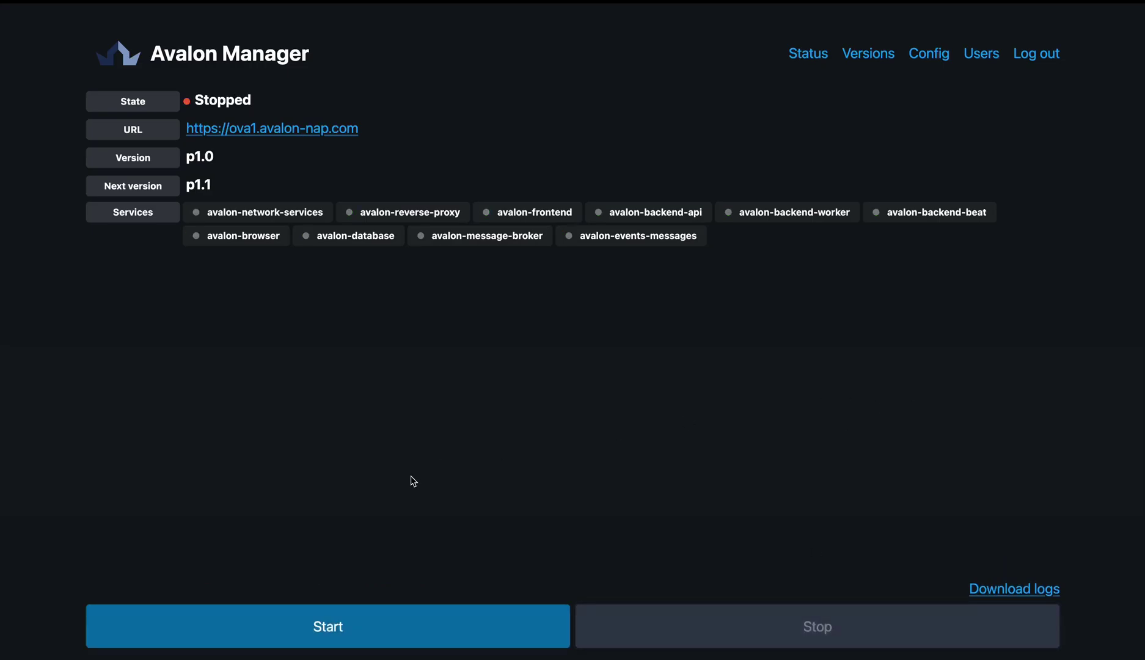
click(361, 630)
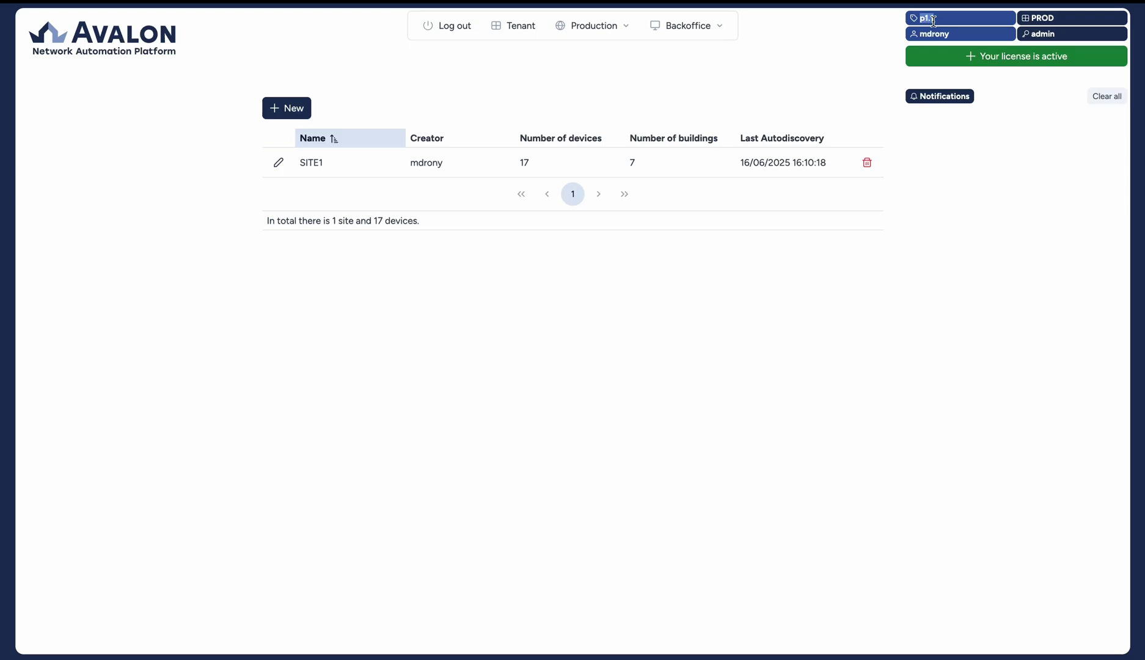
click(939, 347)
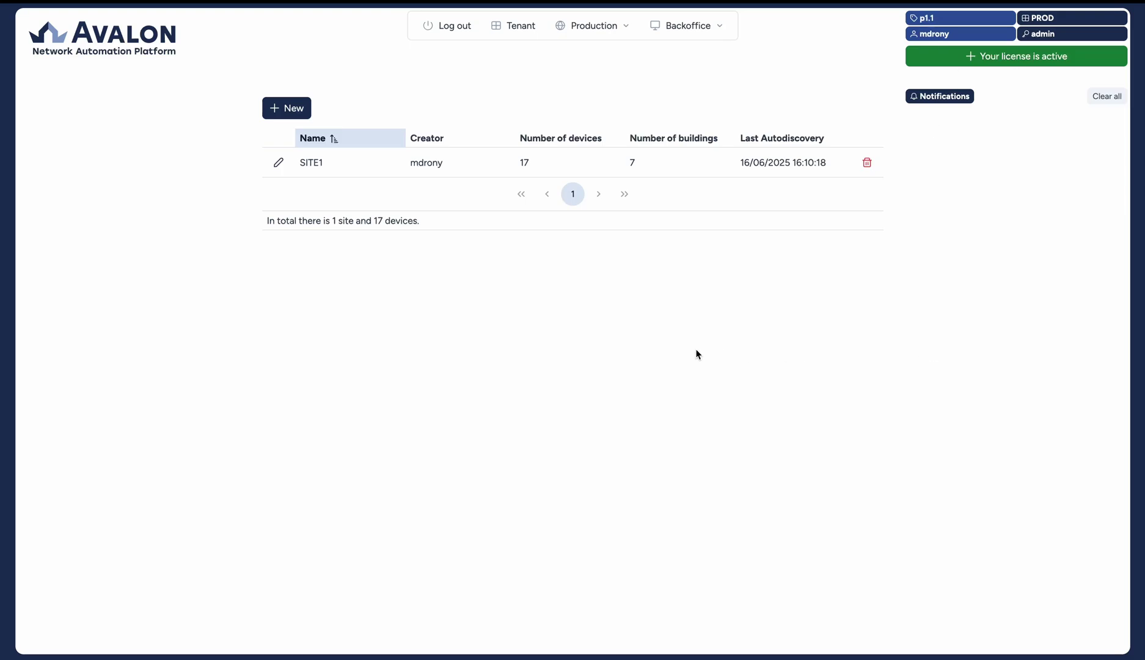